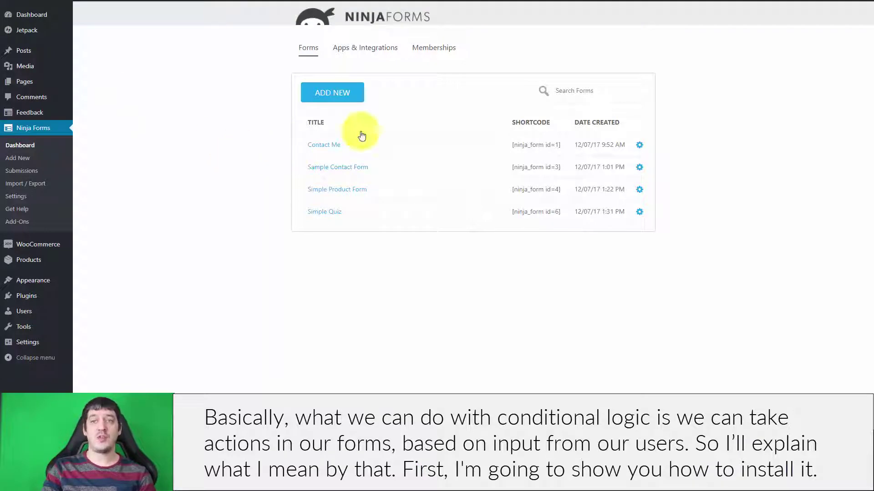
Browse the Ninja Forms add-ons and download the Conditional Logic add-on zip
left_click(16, 223)
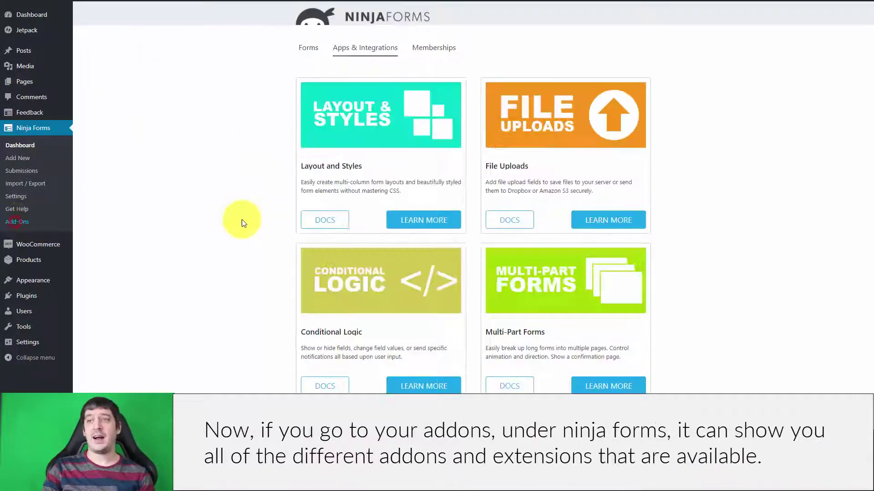
scroll(594, 126, "down", 15)
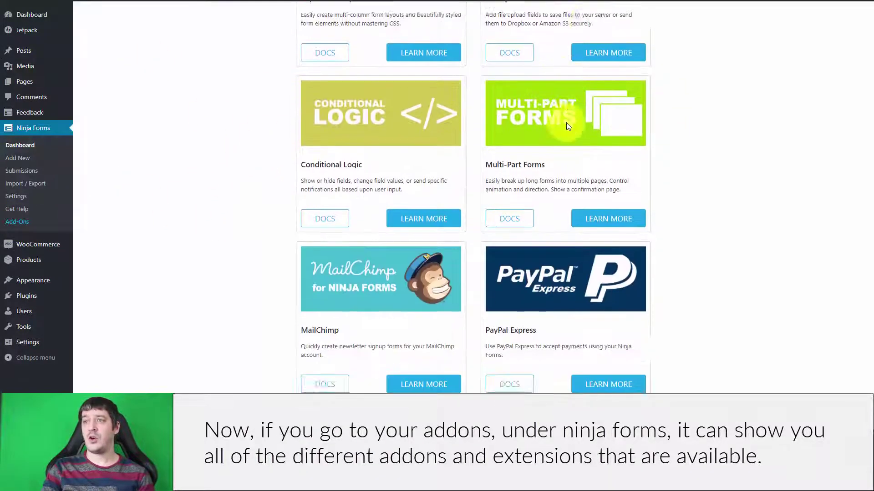
scroll(561, 145, "down", 6)
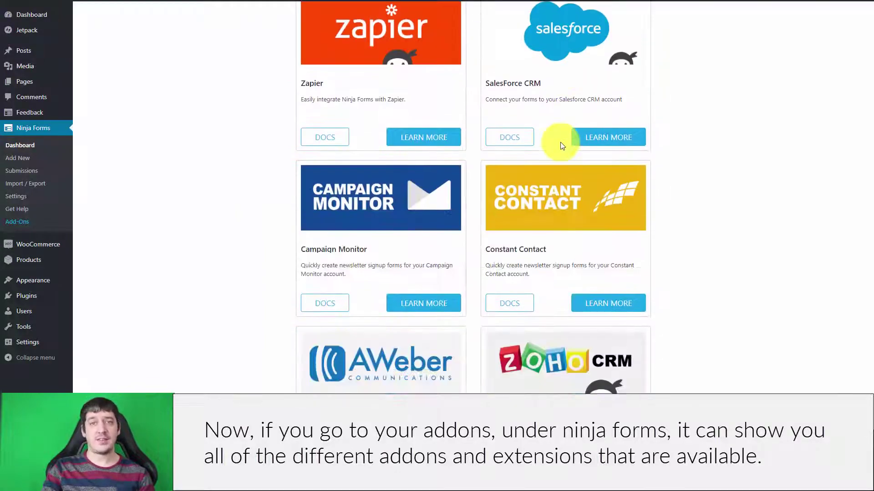
scroll(561, 145, "up", 15)
scroll(562, 146, "up", 8)
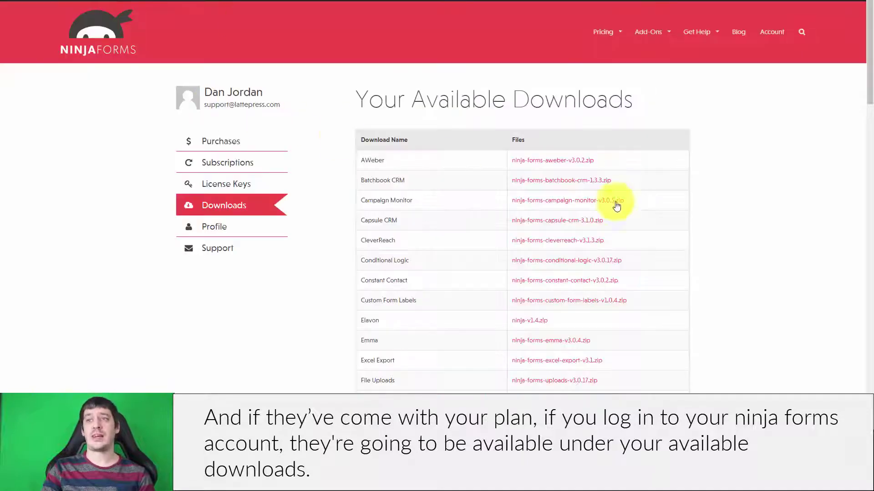
scroll(566, 122, "down", 5)
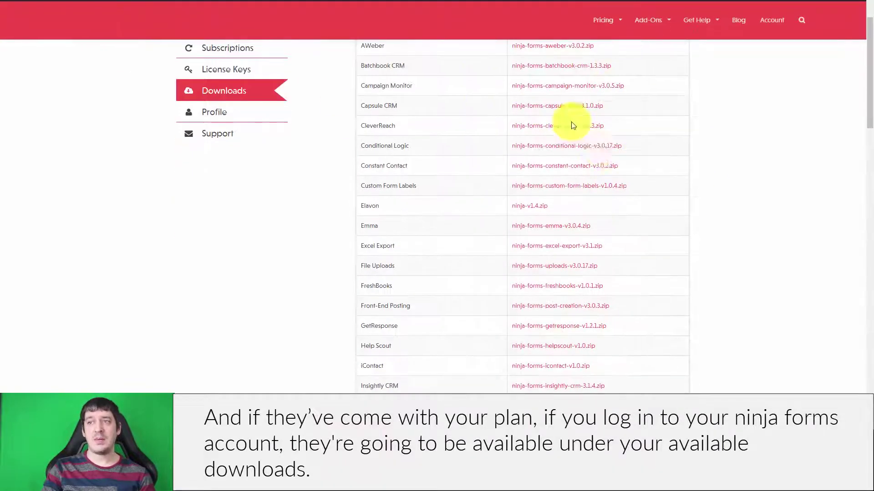
scroll(539, 121, "up", 5)
scroll(542, 154, "up", 1)
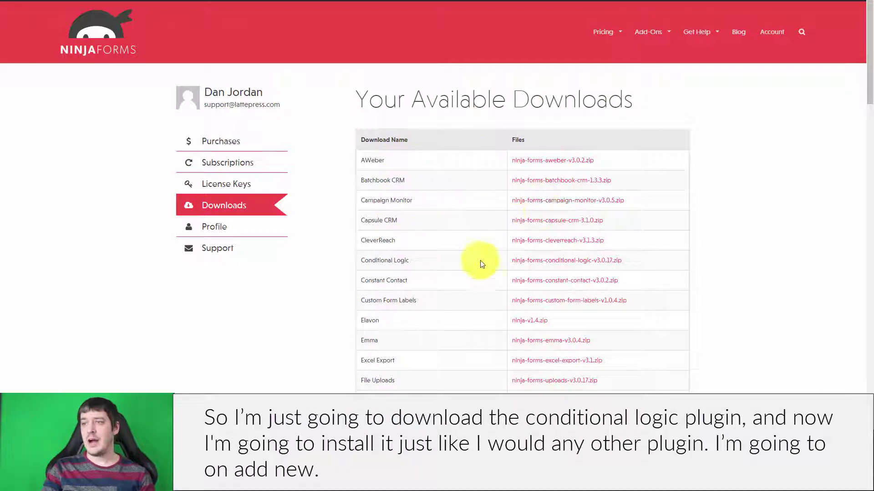
left_click(569, 262)
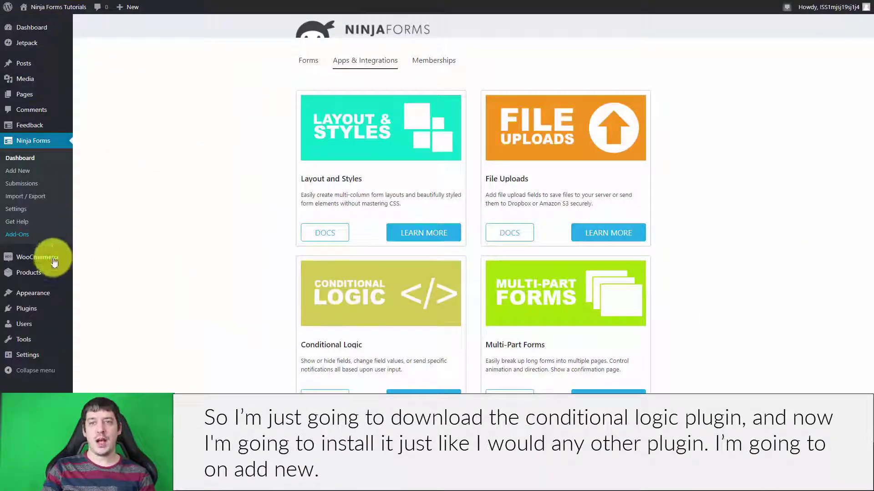
mouse_move(24, 309)
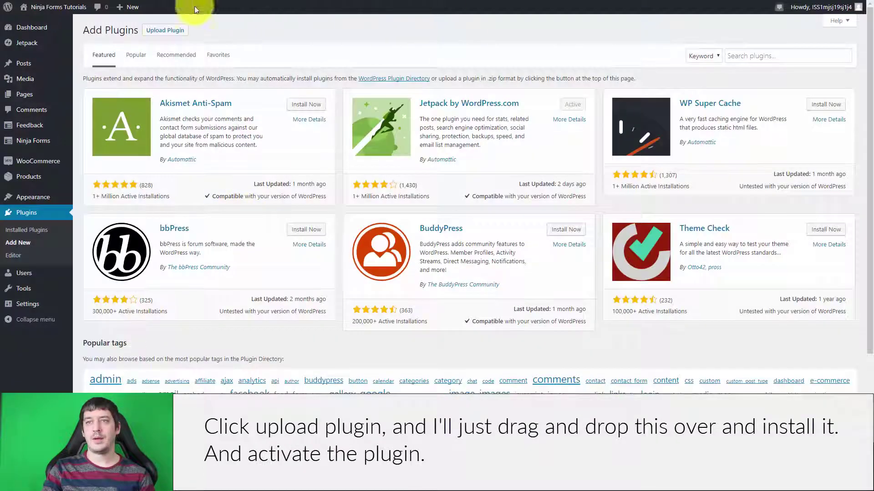
Upload the Conditional Logic zip and install it as a WordPress plugin
left_click(165, 30)
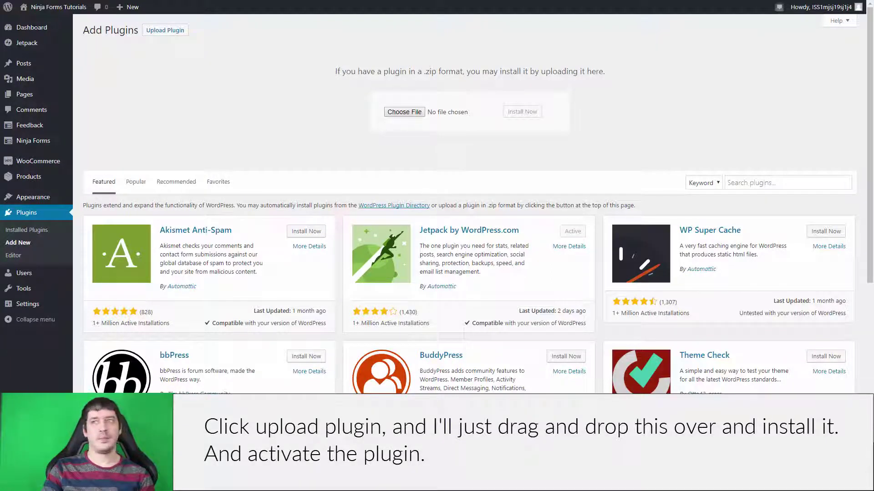
left_click_drag(236, 101, 400, 111)
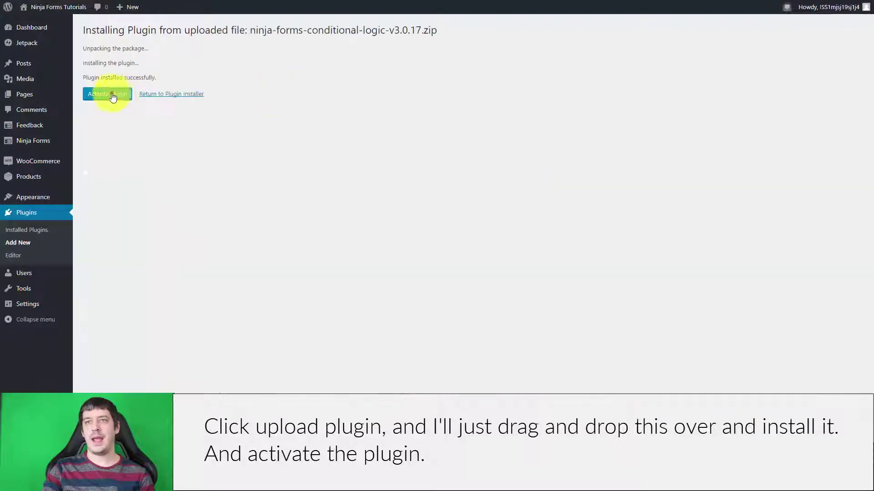
left_click(108, 94)
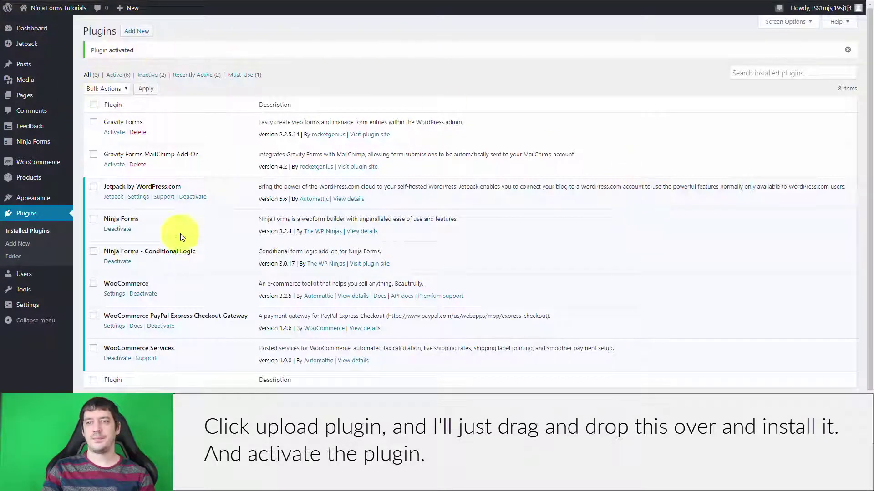
Go to Ninja Forms Settings > Licenses to enter the Conditional Logic licence key
mouse_move(25, 142)
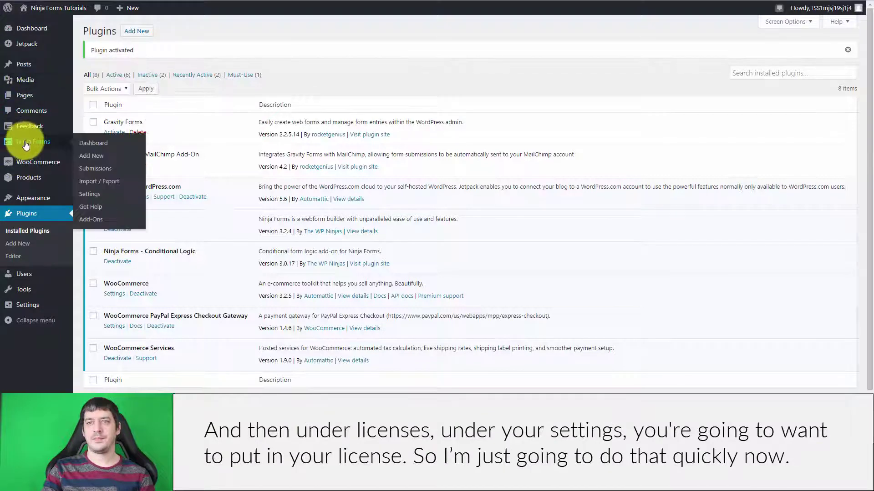
left_click(88, 194)
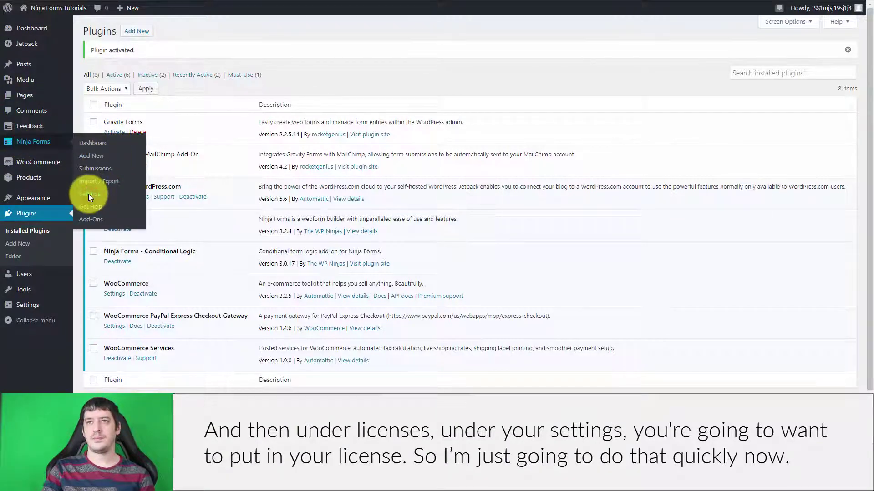
left_click(146, 49)
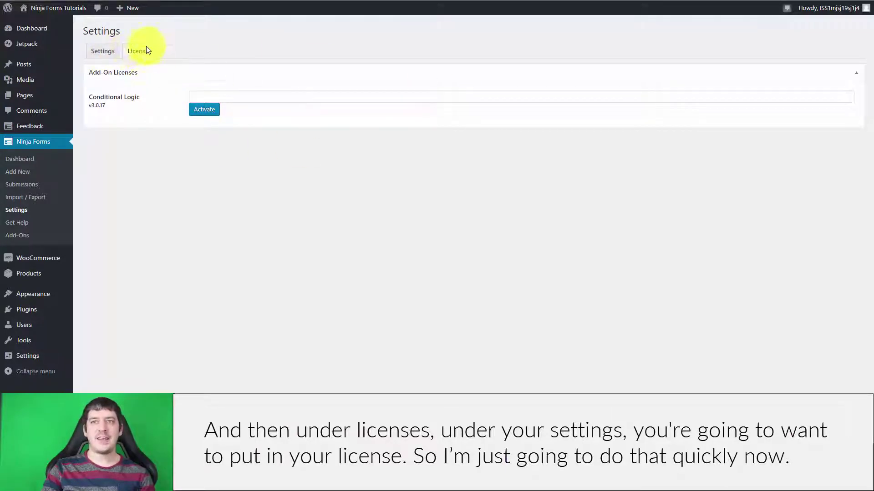
left_click(206, 96)
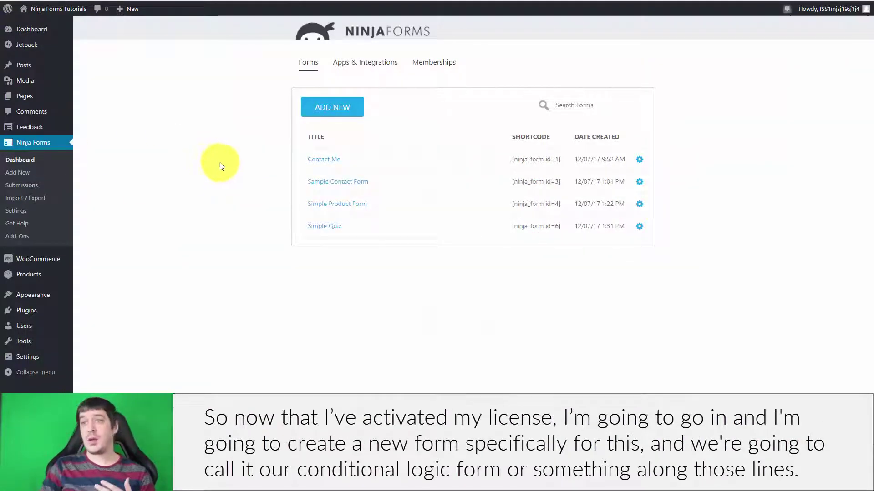
Create a new form from the Blank Form template
left_click(335, 102)
left_click(345, 158)
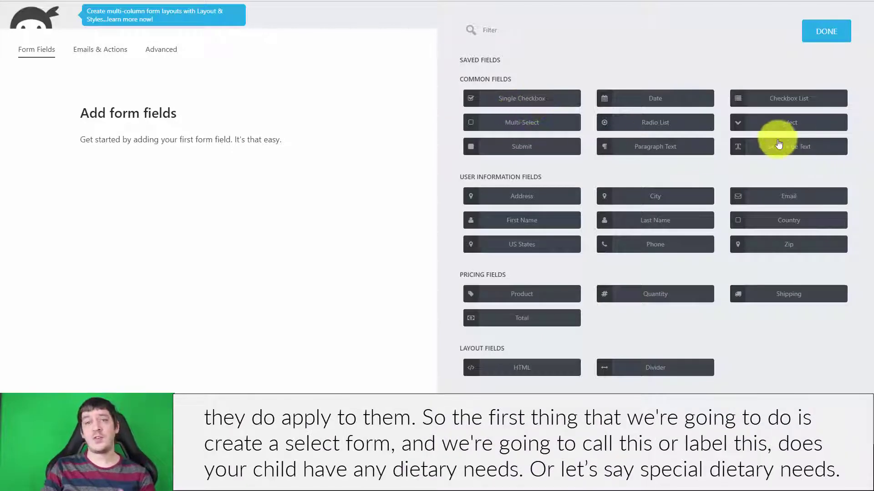
Add a select field labelled 'Does your child have any special dietary needs?'
left_click(795, 121)
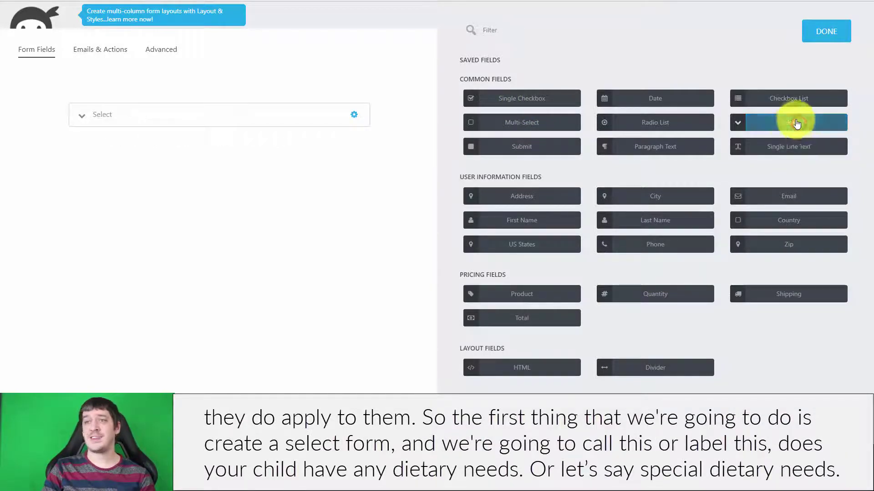
left_click(193, 108)
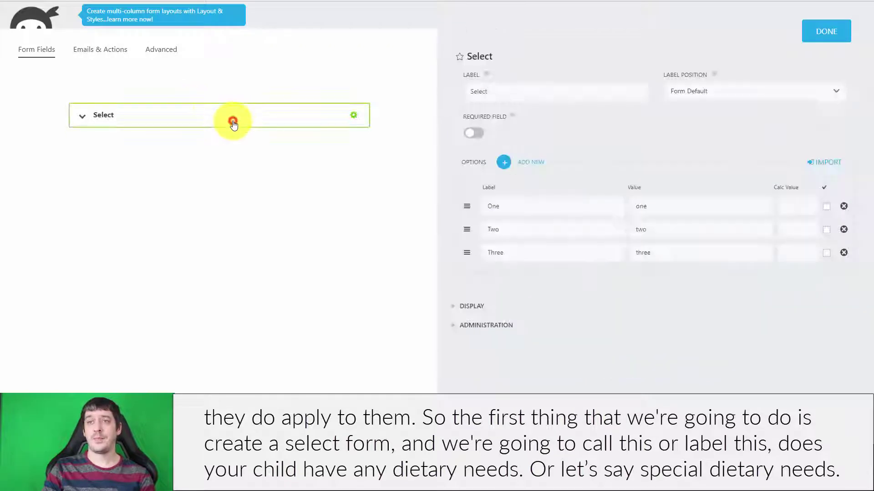
left_click_drag(523, 91, 467, 91)
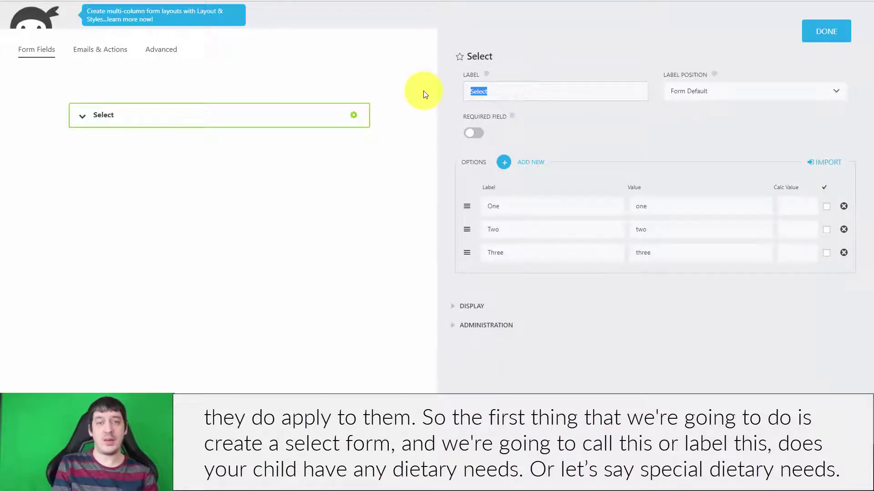
type("Do ")
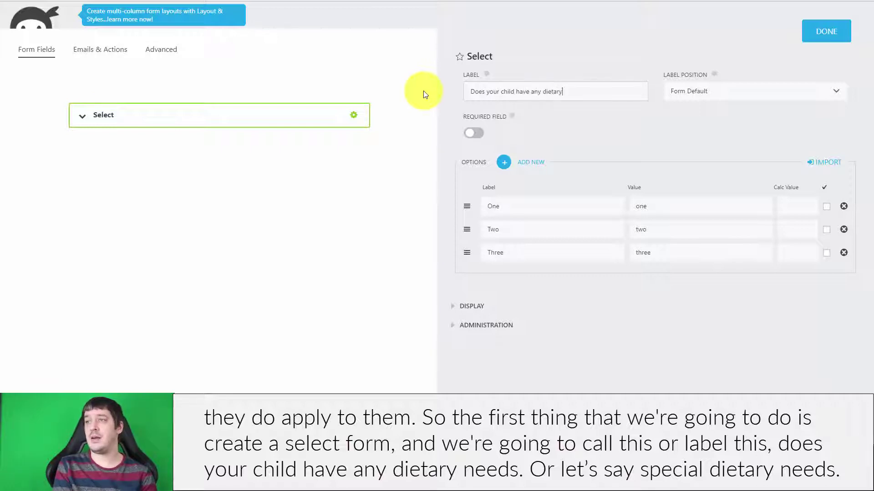
type("es your child have any dietary needs?")
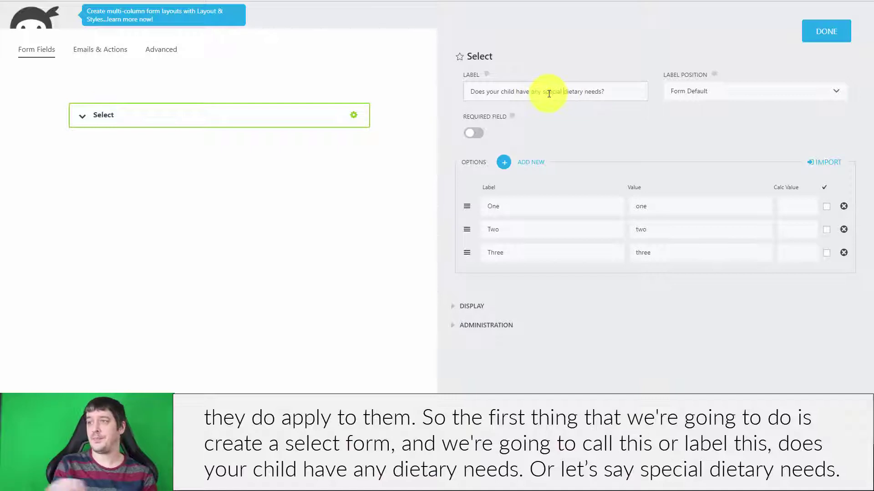
Set the select field's options to Yes and No, removing option Three
left_click_drag(537, 208, 499, 214)
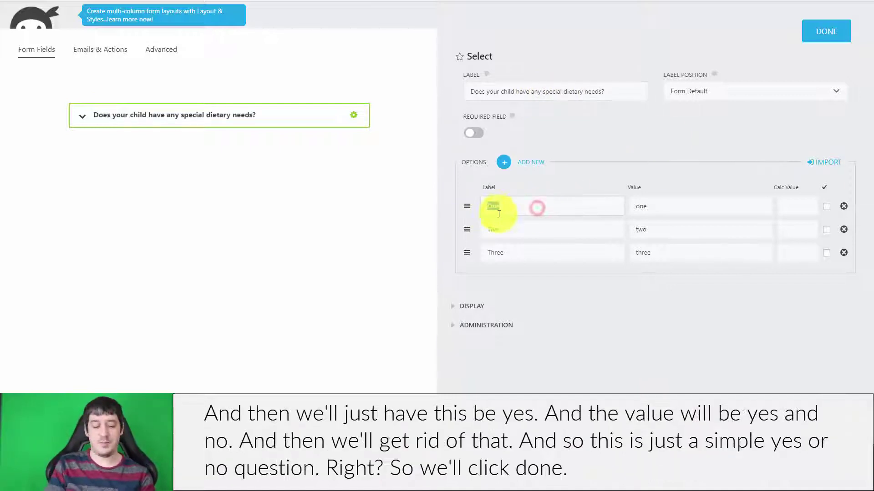
left_click_drag(668, 206, 630, 202)
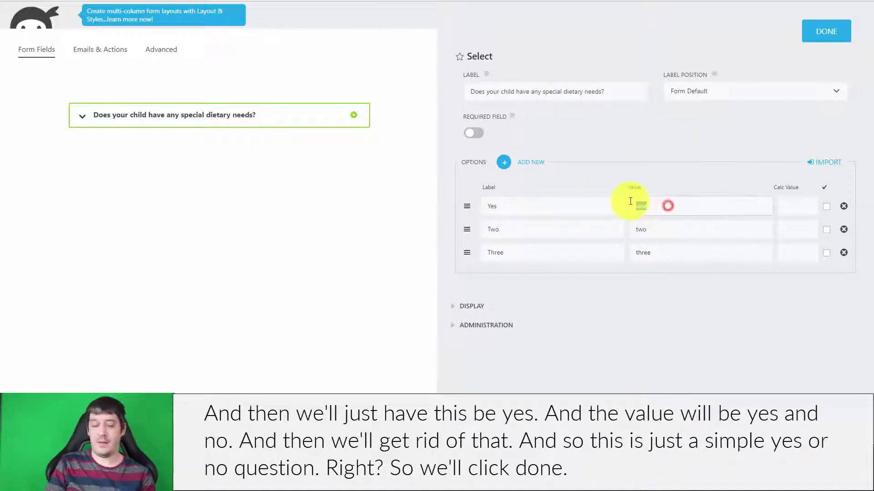
left_click_drag(521, 227, 496, 227)
type("No")
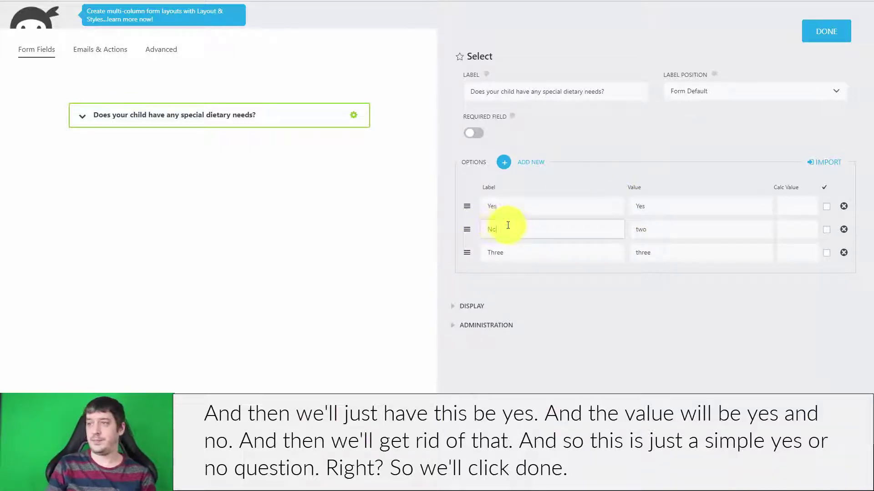
double_click(663, 231)
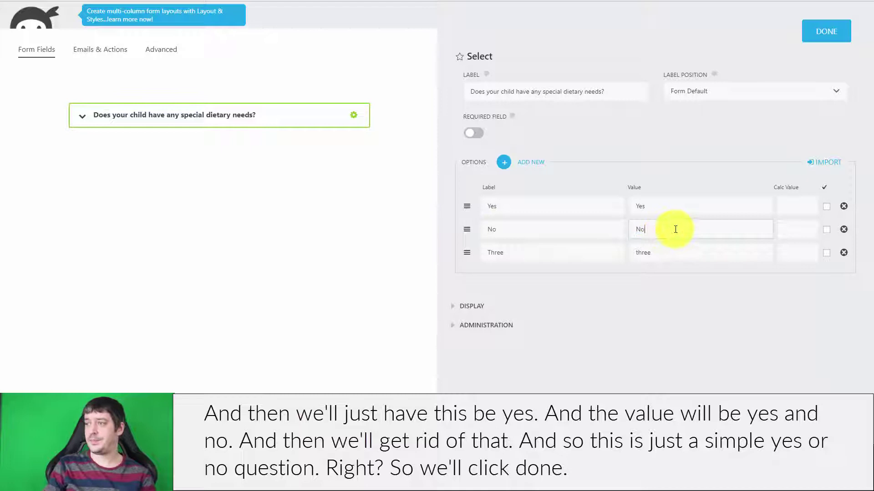
left_click(843, 252)
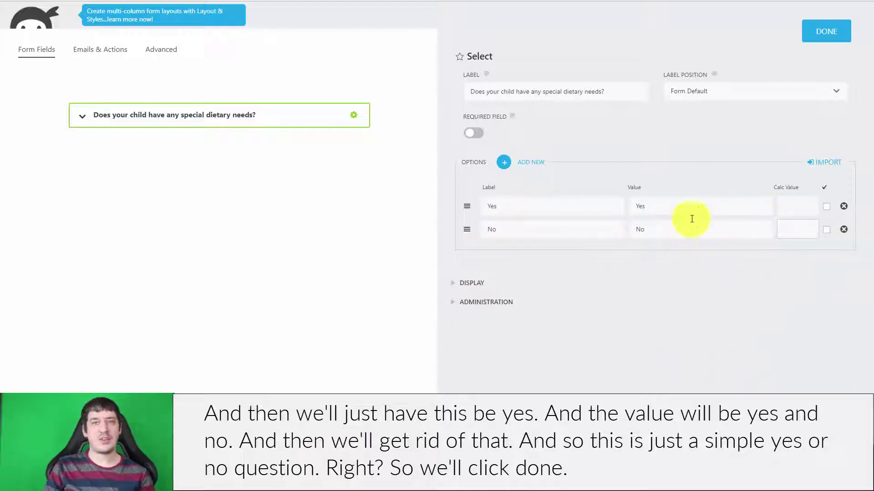
left_click(836, 33)
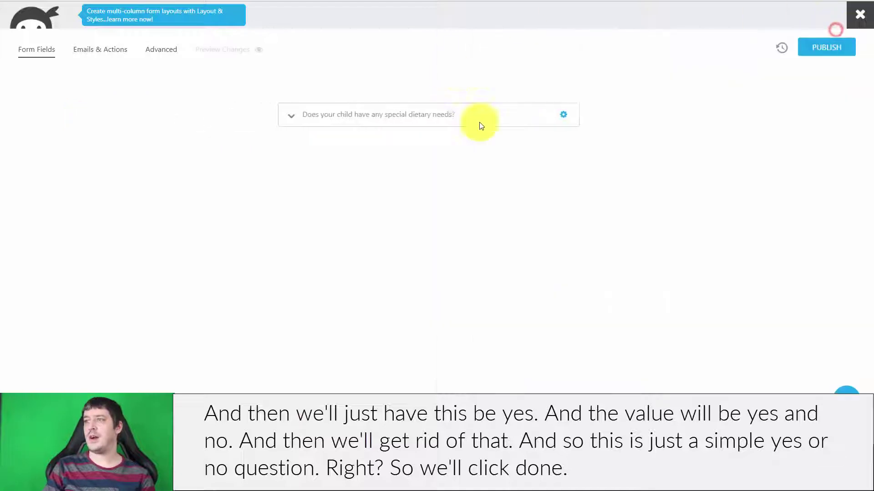
Add a checkbox list field labelled 'Please Select All That Apply'
left_click(845, 391)
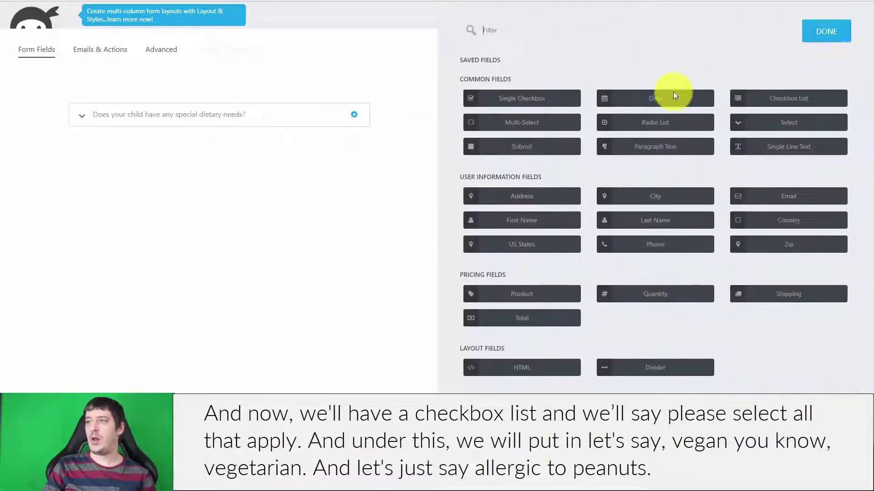
left_click(787, 101)
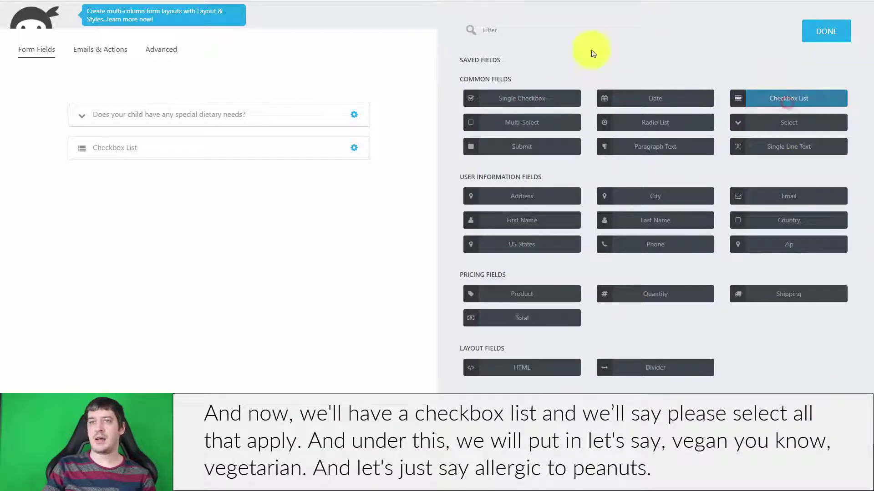
left_click(214, 149)
left_click_drag(533, 90, 454, 92)
type("Ple")
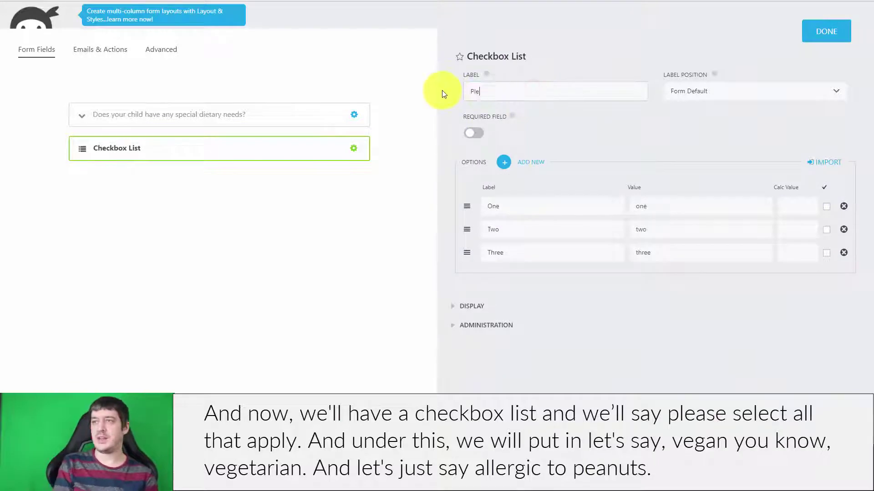
type("ase Select All That Apply")
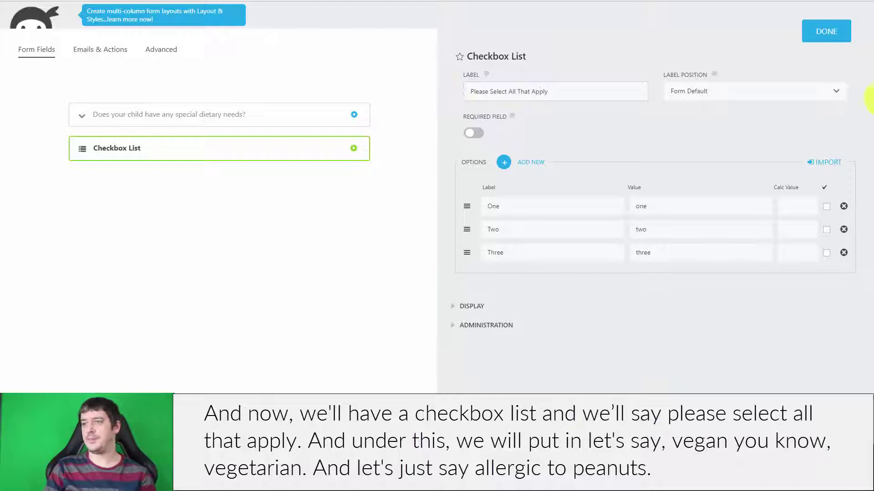
Set its options to Vegan, Vegetarian, Allergic to Peanuts and a new Other option
left_click(511, 210)
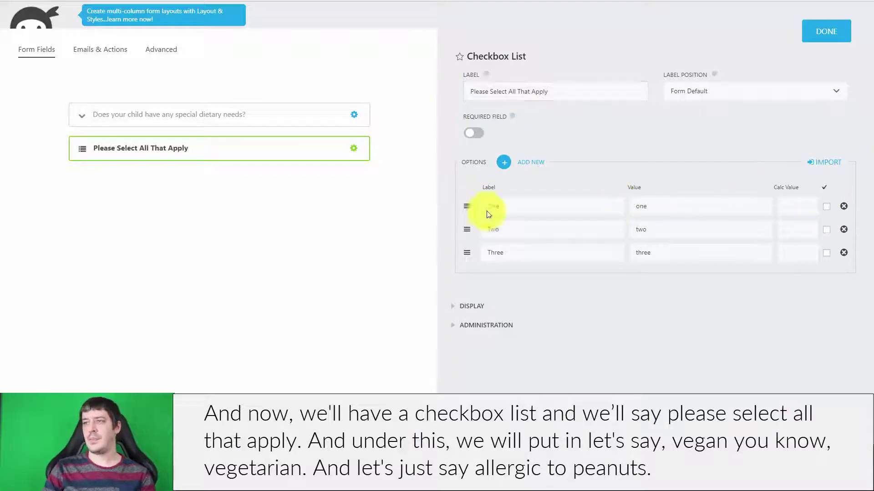
double_click(512, 208)
type("Vegan")
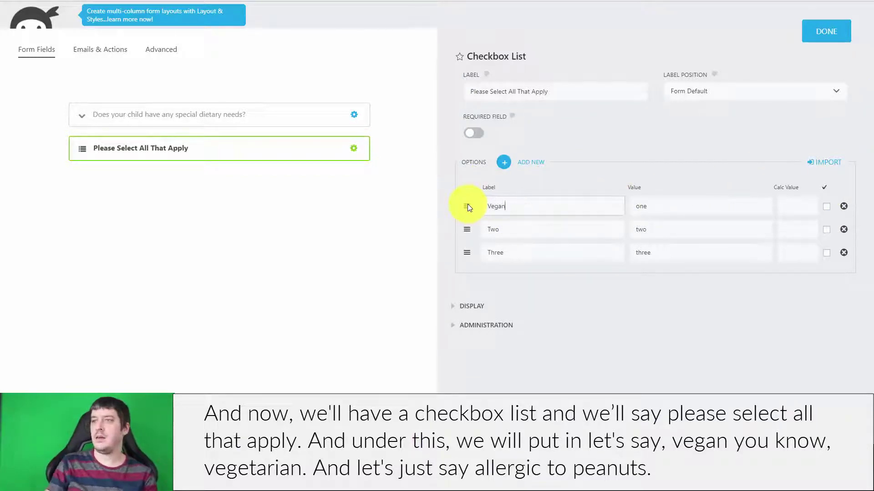
left_click(498, 228)
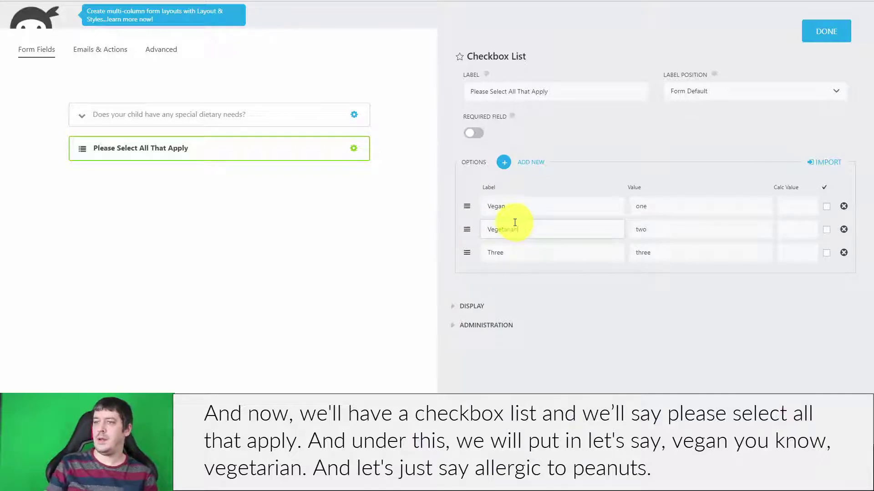
type("Vegetarian")
double_click(522, 250)
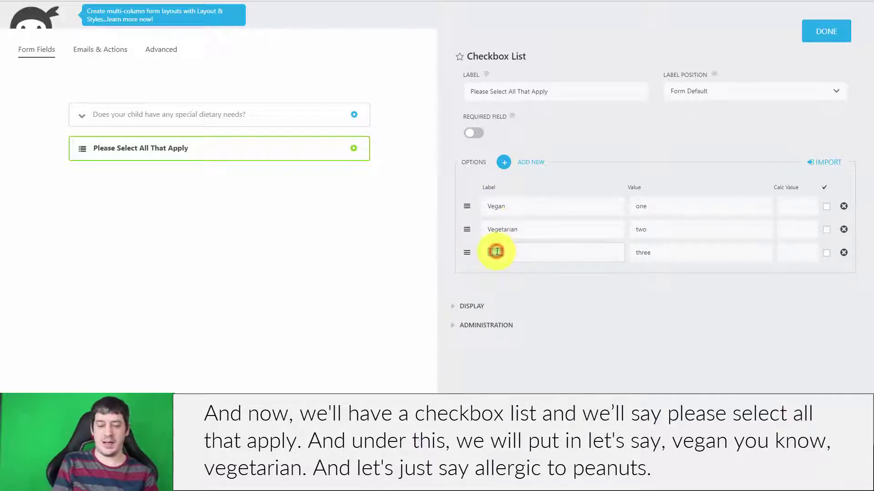
type("Allergic to Pean")
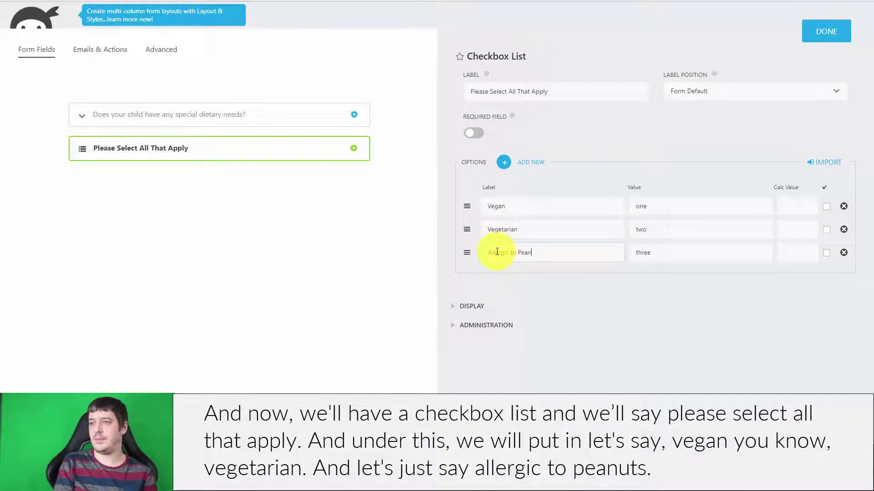
type("uts")
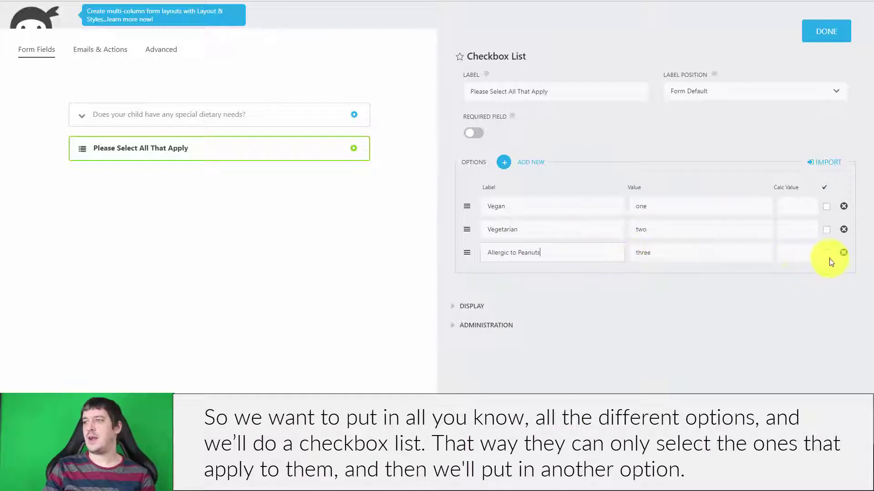
left_click(504, 162)
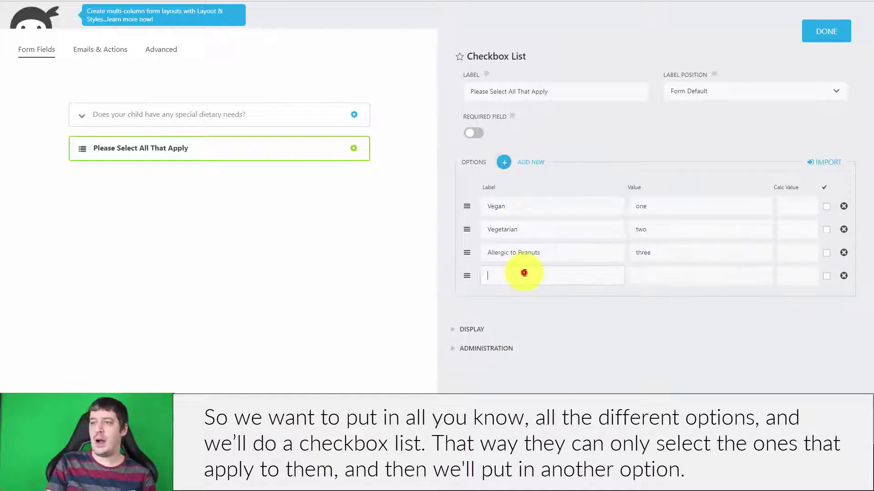
type("Other")
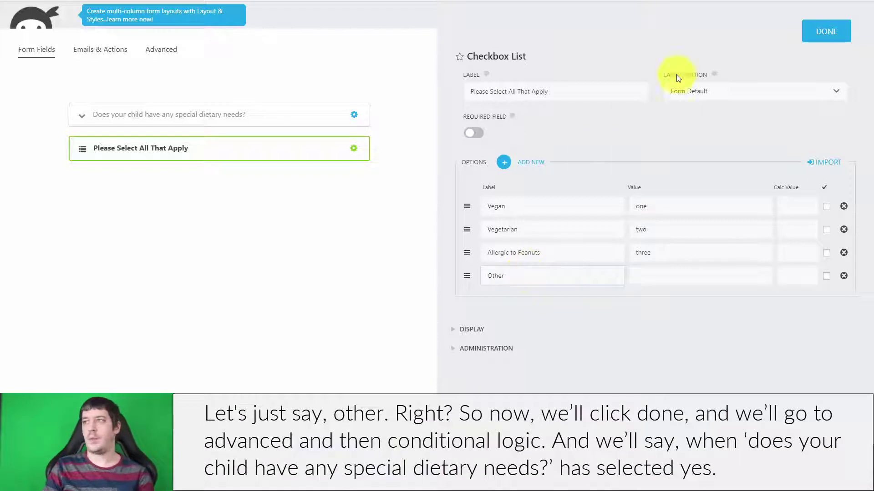
left_click(824, 31)
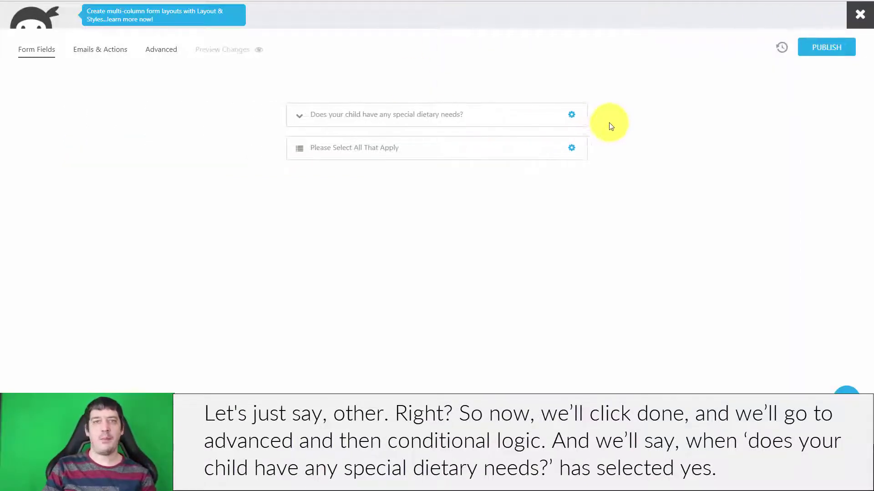
Create a conditional rule triggered when the dietary-needs question has Yes selected
left_click(172, 52)
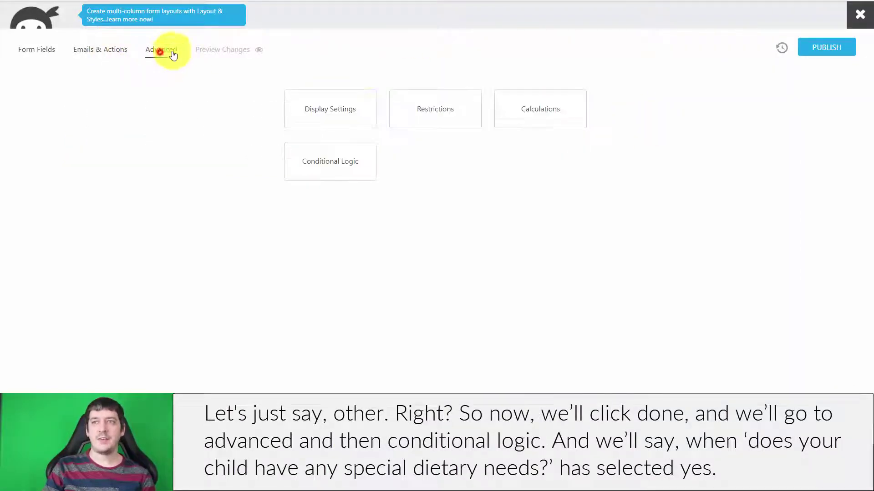
left_click(302, 163)
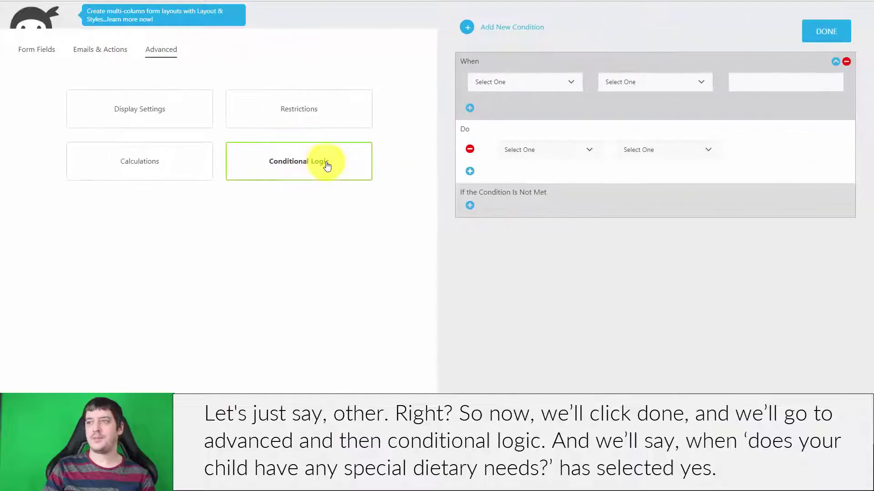
left_click(504, 76)
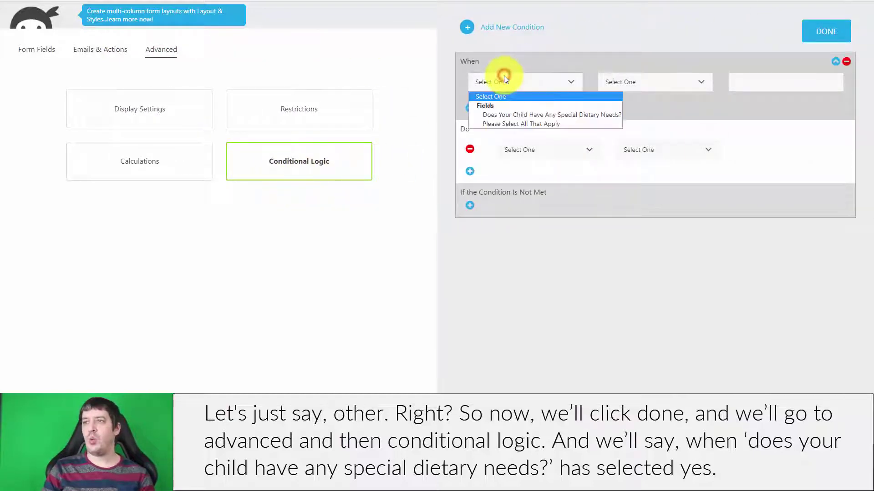
left_click(548, 116)
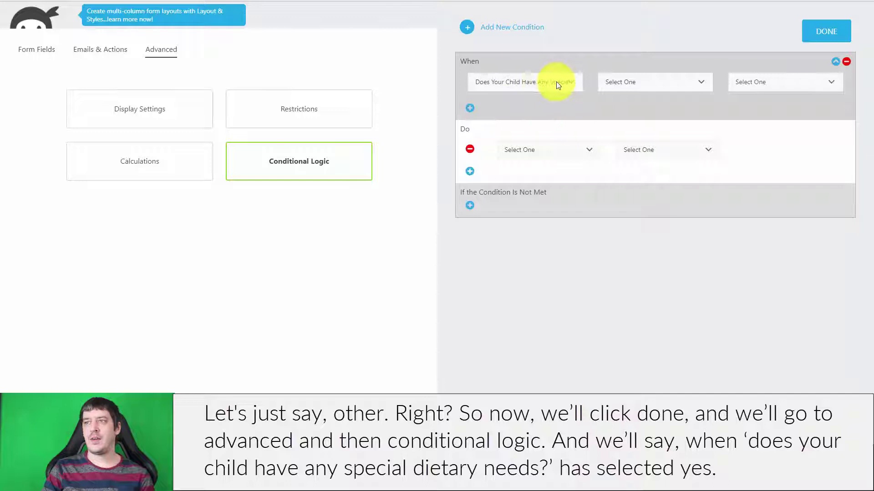
left_click(655, 82)
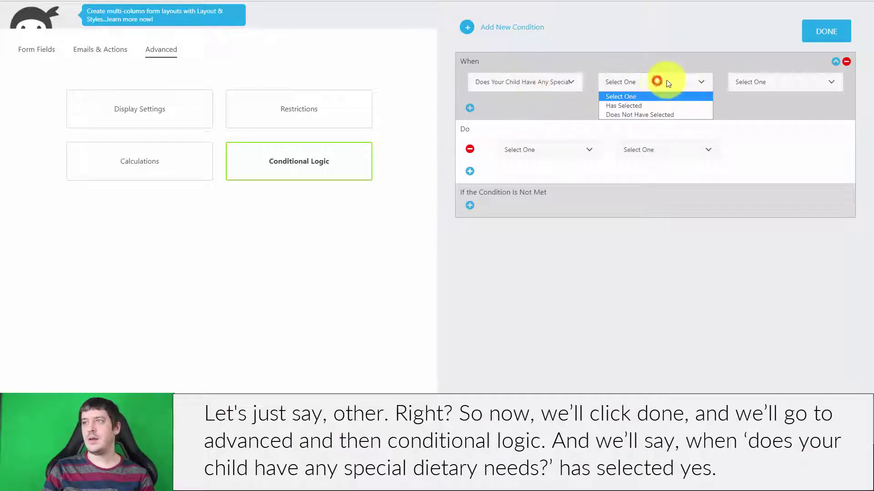
left_click(662, 82)
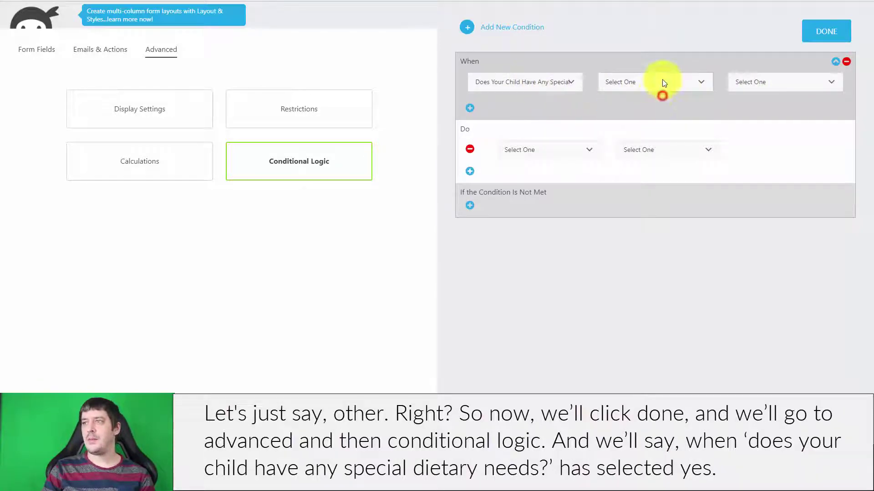
left_click(662, 81)
left_click(658, 105)
left_click(761, 82)
left_click(764, 107)
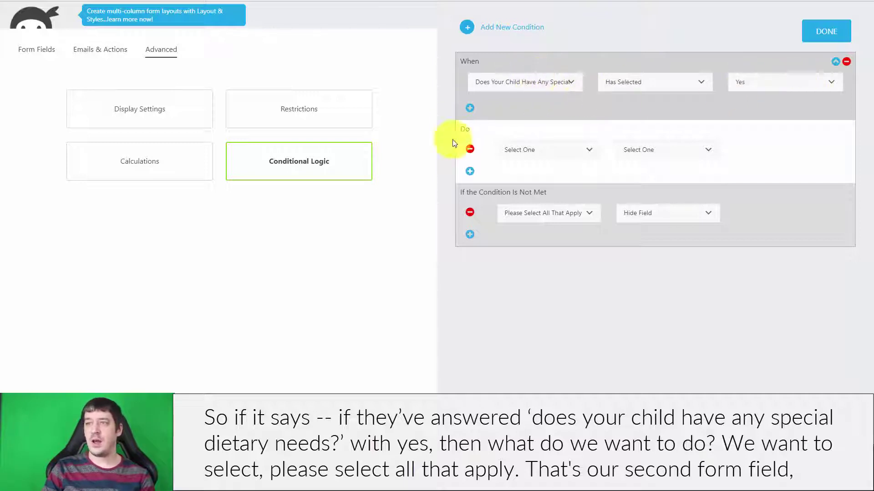
Make the rule show the Please Select All That Apply field, hiding it otherwise
left_click(538, 149)
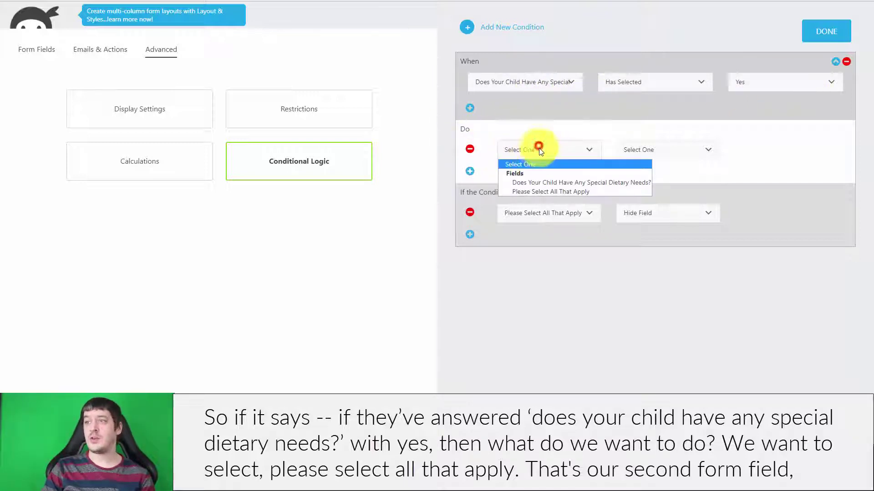
left_click(548, 193)
left_click(640, 142)
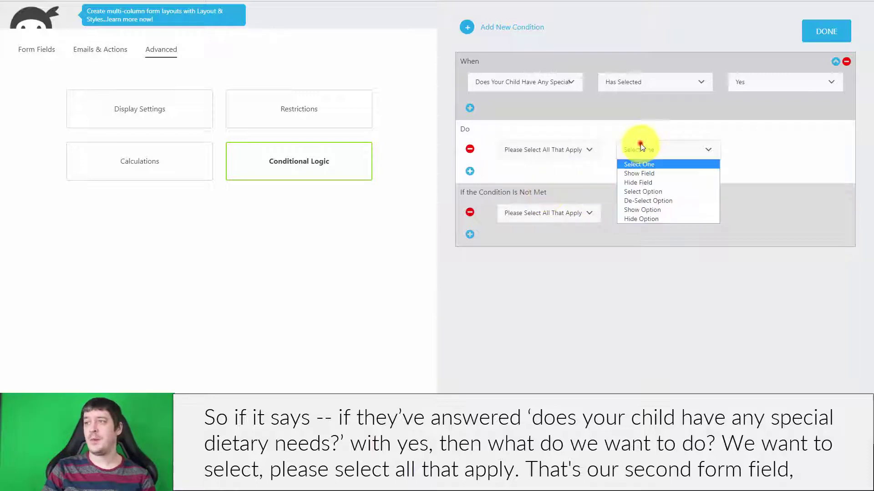
left_click(673, 174)
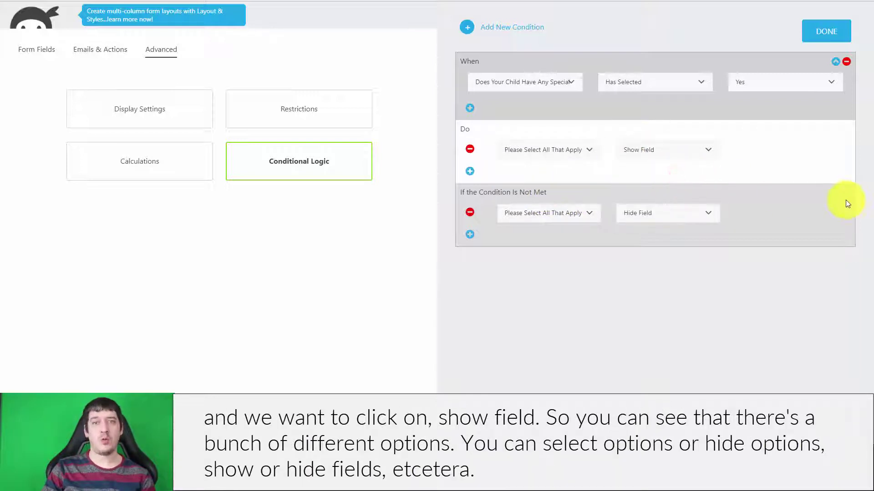
left_click(673, 149)
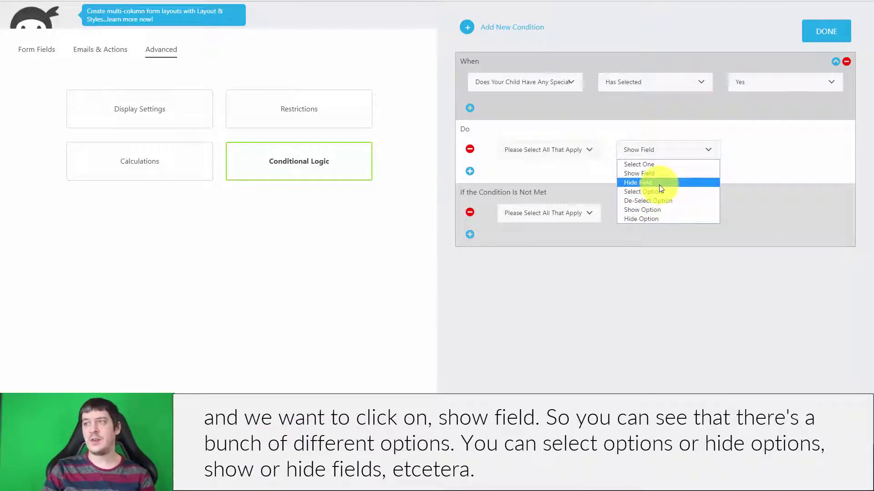
left_click(793, 157)
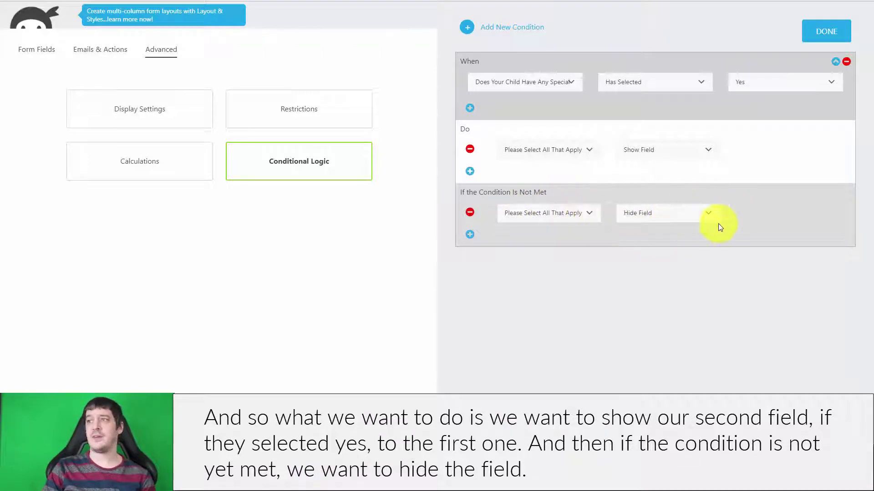
Build a second condition on Please Select All That Apply having Other, then delete it
left_click(467, 29)
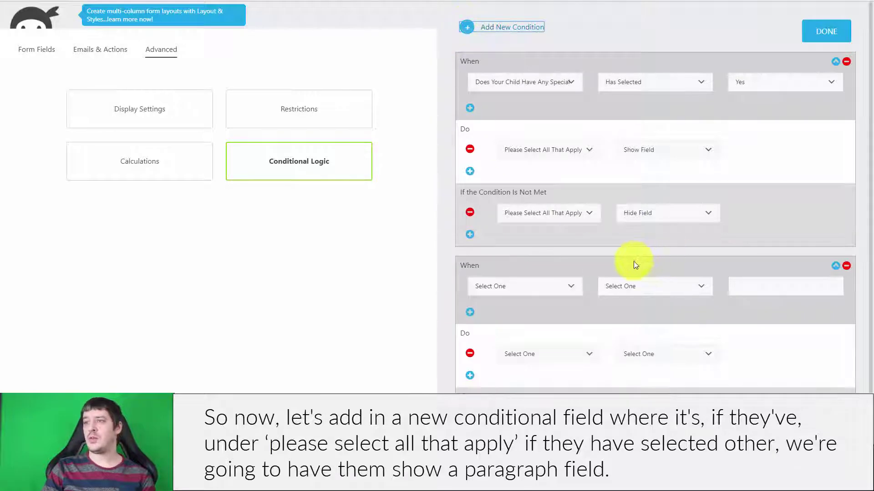
scroll(592, 268, "down", 1)
left_click(533, 277)
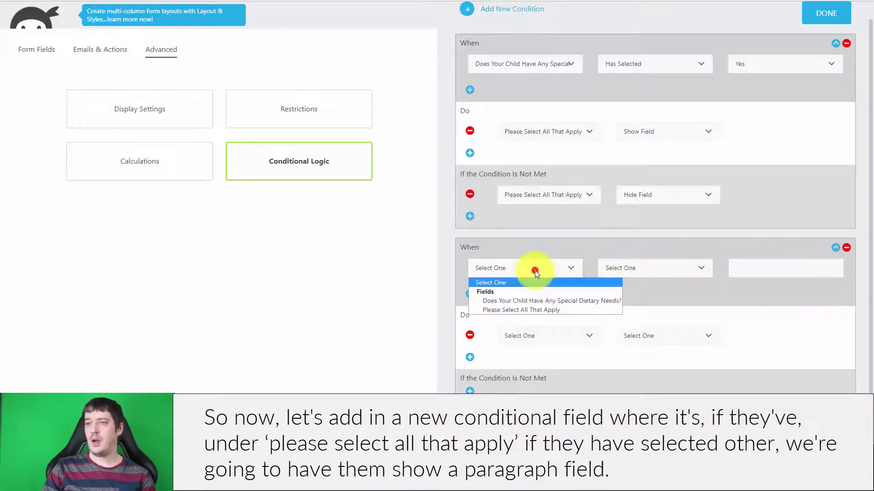
left_click(563, 310)
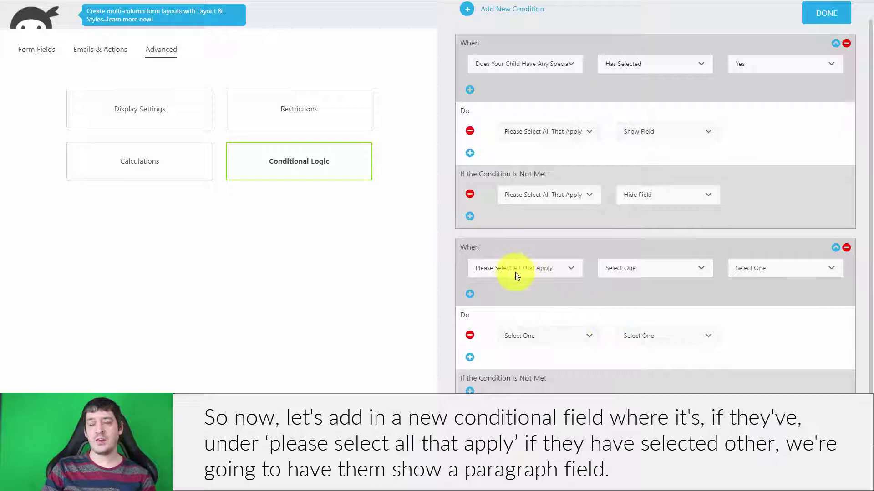
left_click(629, 269)
left_click(638, 291)
left_click(767, 269)
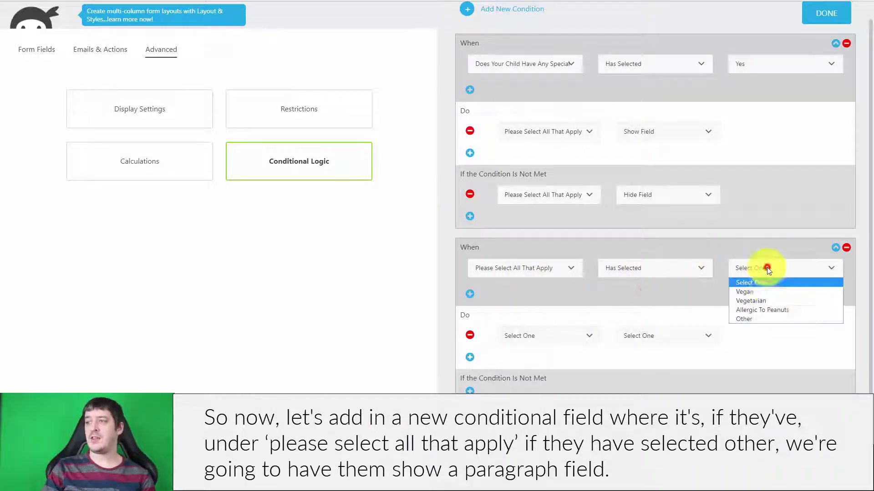
left_click(765, 319)
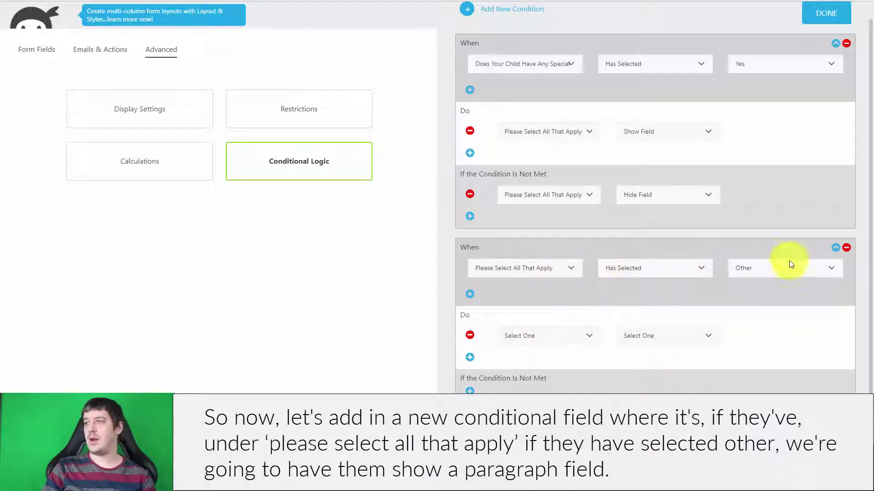
left_click(846, 248)
Add a Paragraph Text field labelled 'Please describe in detail' to the form
left_click(826, 13)
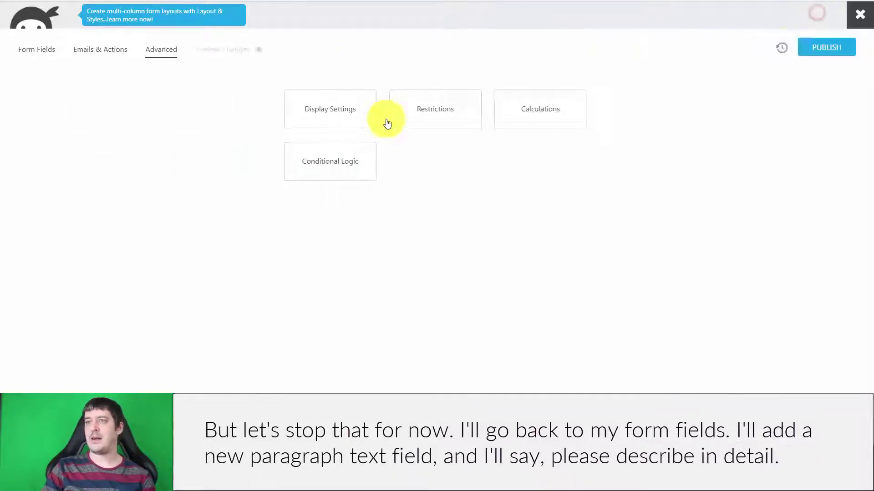
left_click(38, 49)
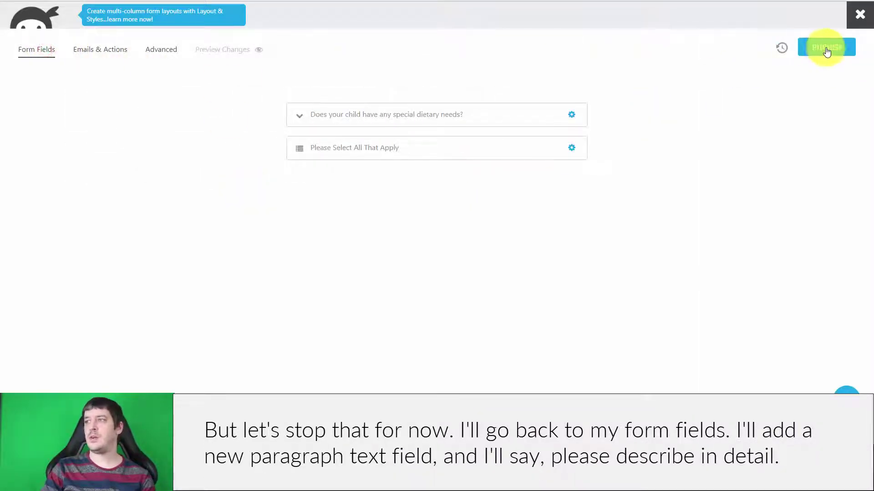
left_click(846, 390)
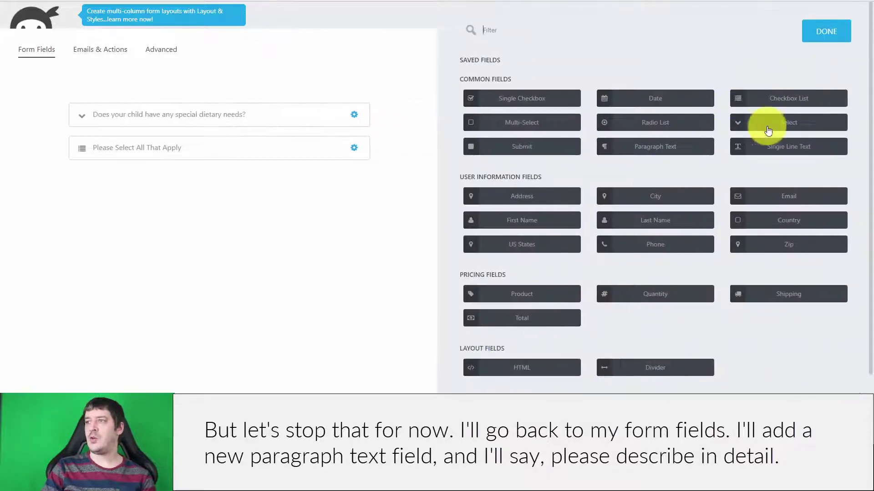
left_click(656, 143)
left_click(184, 182)
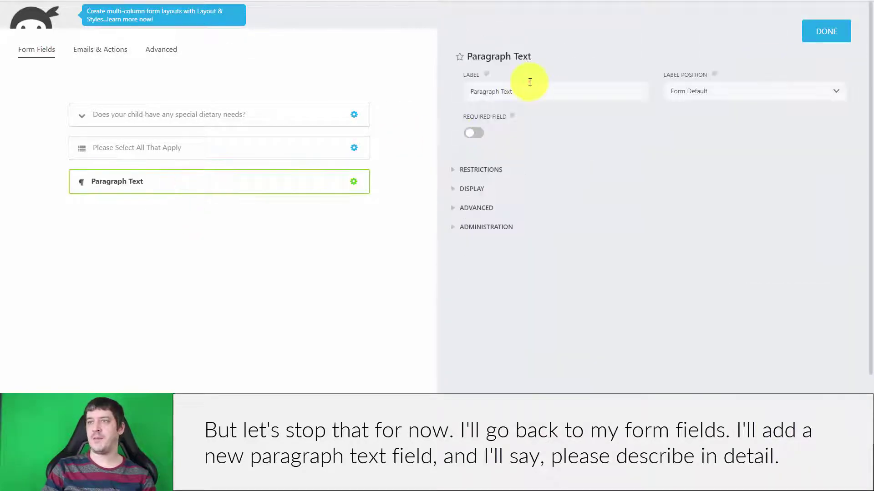
left_click_drag(530, 82, 433, 88)
type("Please describe in detail")
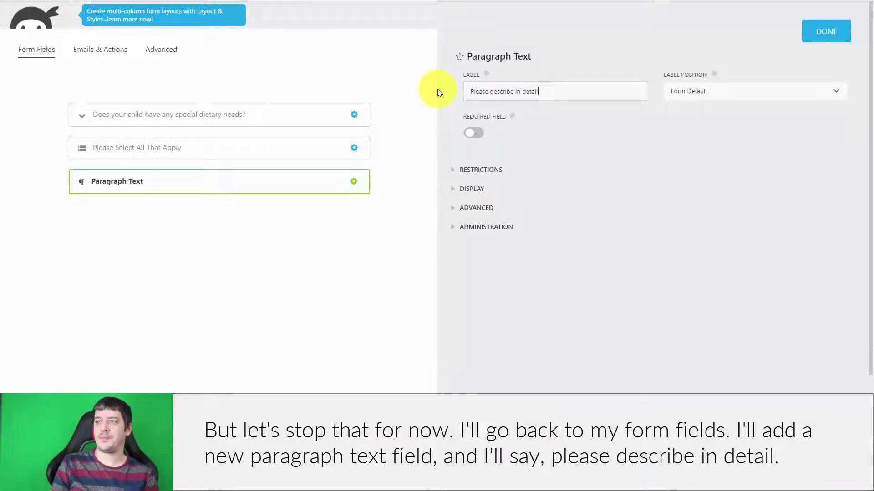
left_click(166, 152)
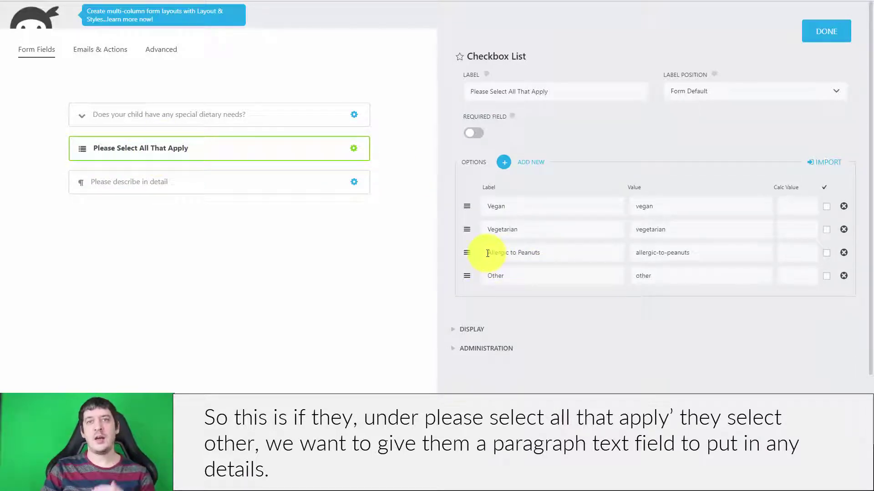
Add a new condition triggered when Please Select All That Apply has Other selected
left_click(158, 49)
left_click(320, 163)
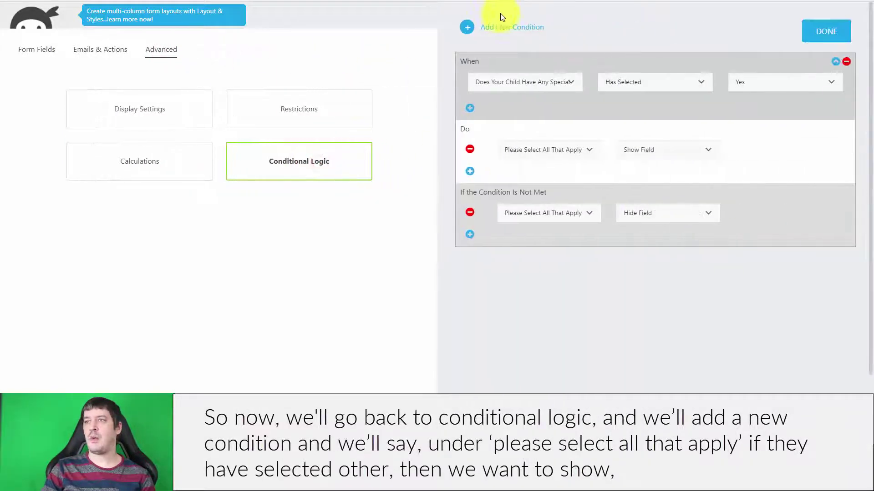
left_click(467, 27)
scroll(522, 225, "down", 1)
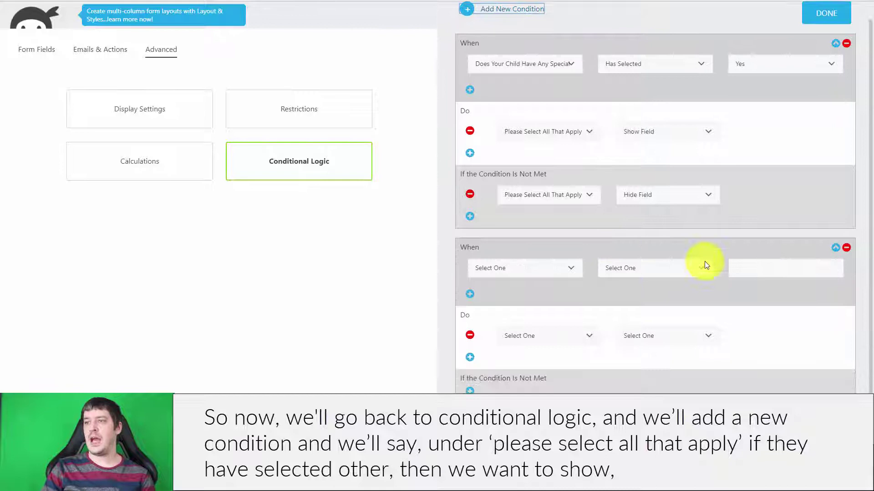
left_click(507, 268)
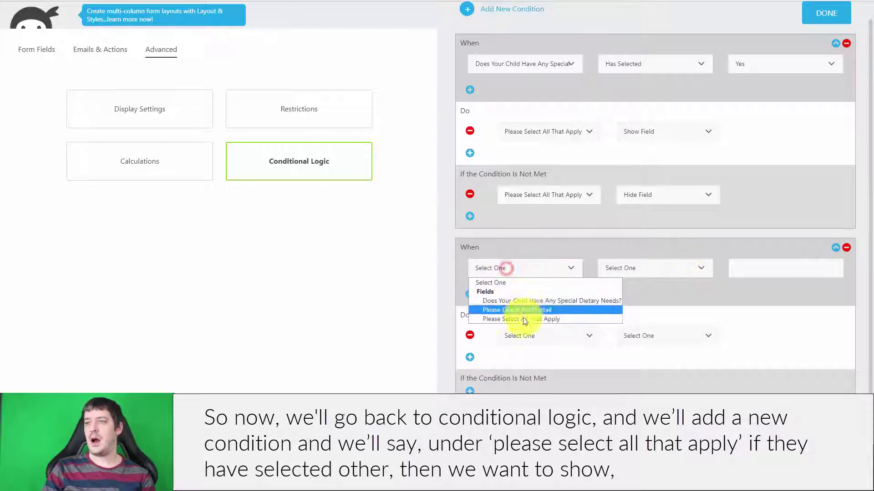
left_click(566, 319)
left_click(659, 267)
left_click(658, 292)
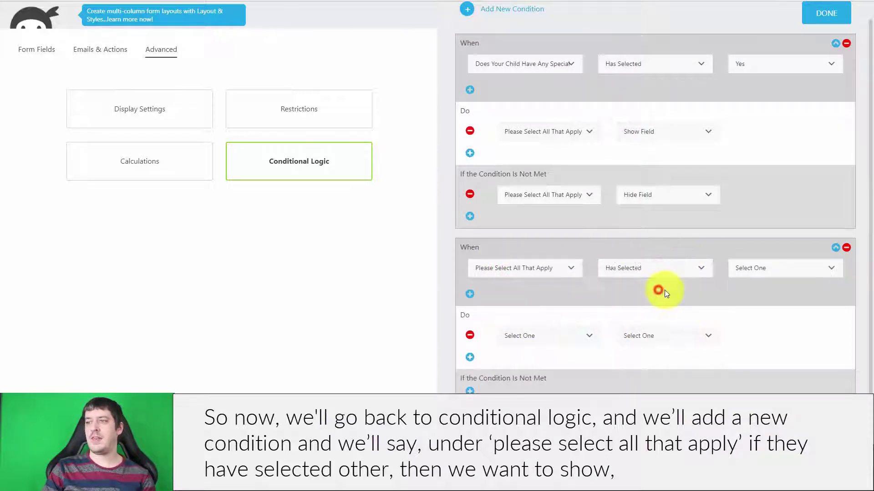
left_click(765, 269)
left_click(775, 321)
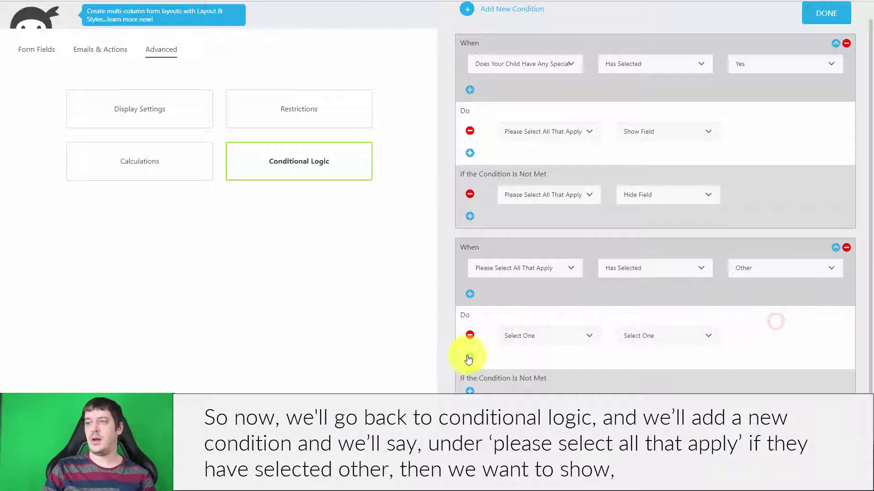
Set that rule to show the Please Describe In Detail field
left_click(537, 336)
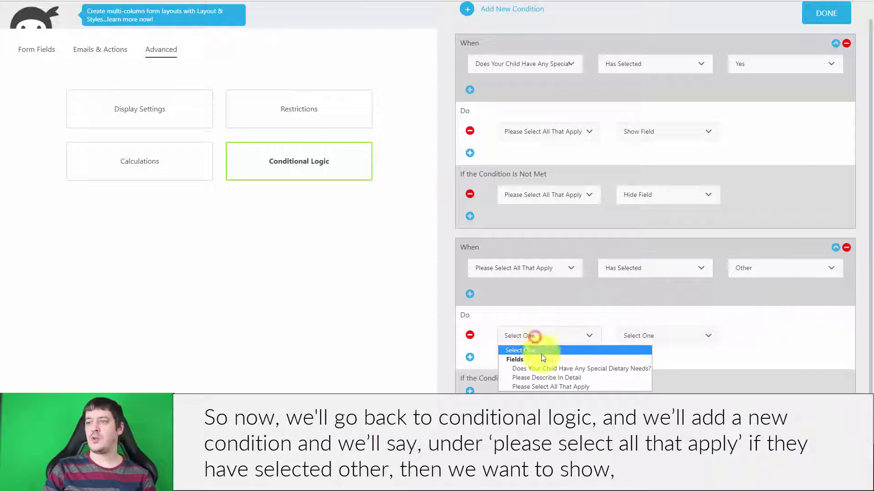
left_click(572, 378)
left_click(660, 335)
left_click(663, 359)
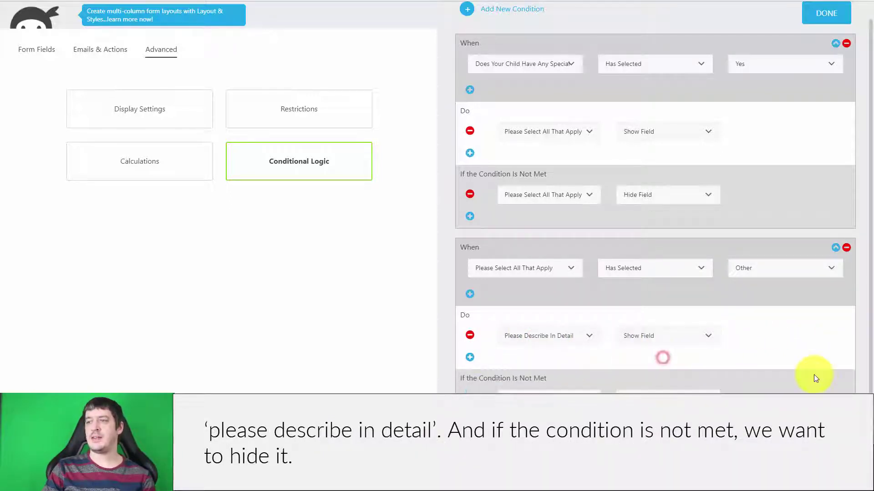
scroll(675, 332, "down", 1)
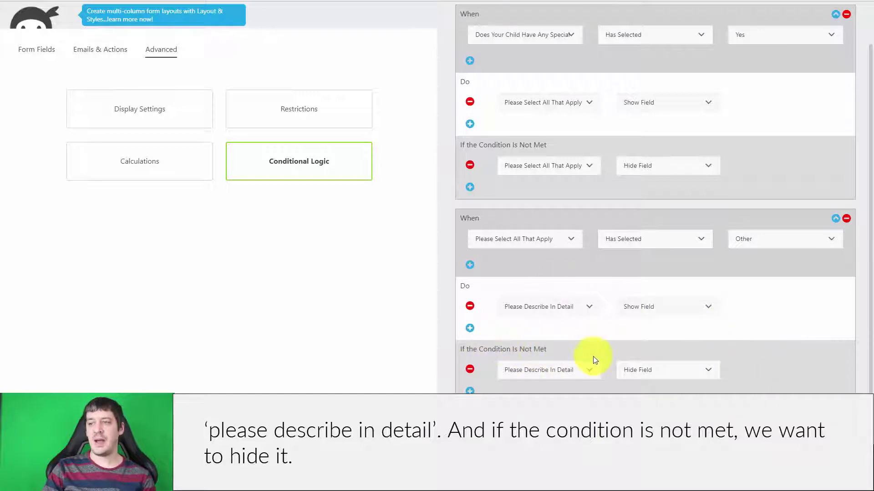
scroll(664, 319, "up", 2)
left_click(823, 31)
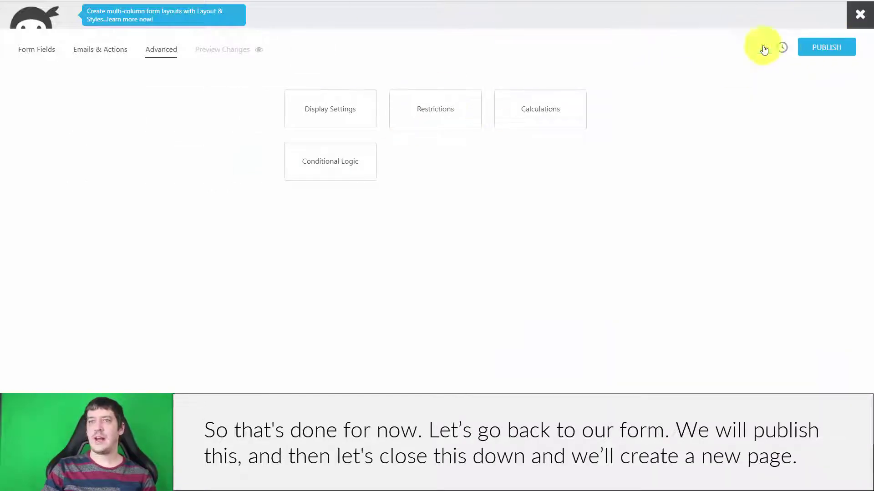
Publish the form with the title 'Conditional Logic'
left_click(32, 48)
left_click(823, 45)
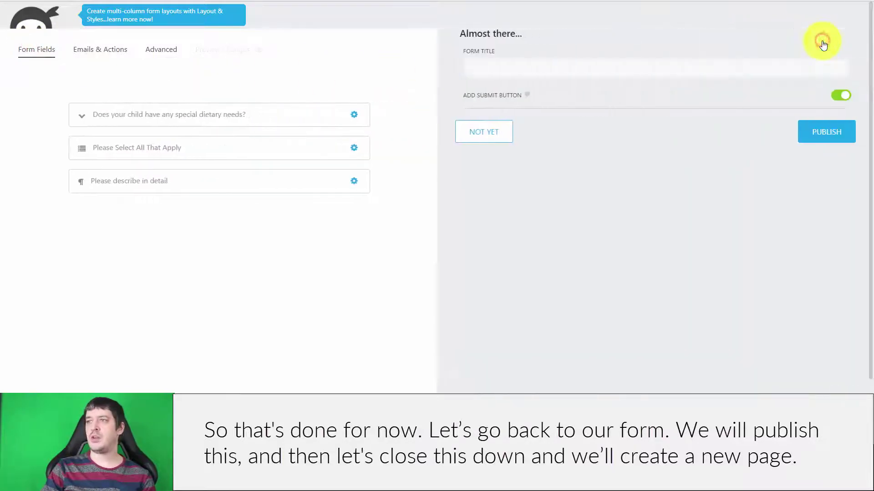
left_click(523, 69)
type("Conditional Logic")
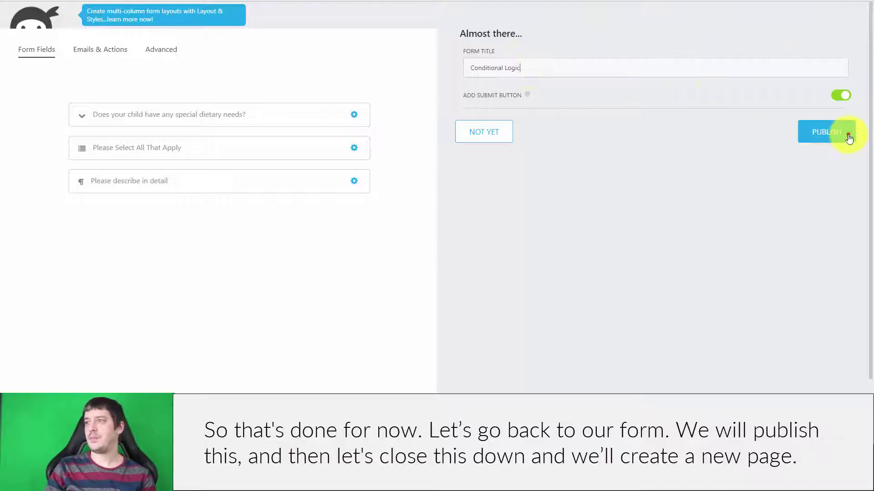
left_click(847, 132)
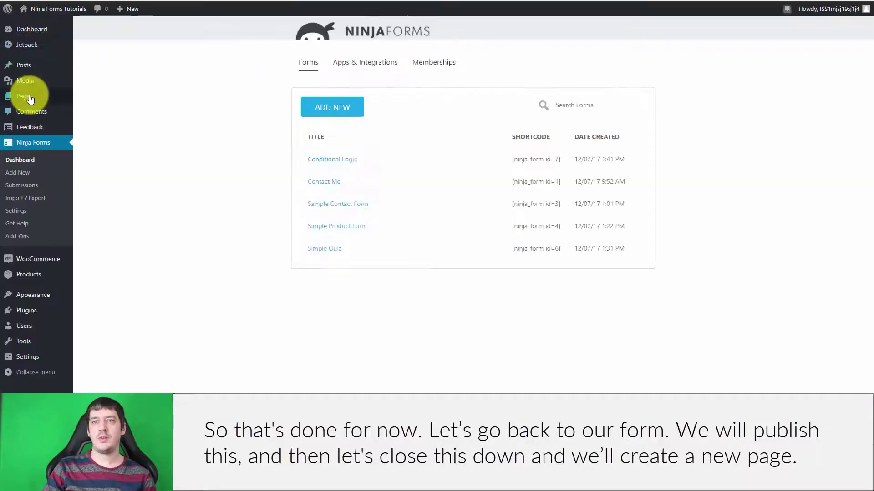
Create a new WordPress page titled 'Ninja Forms Conditional'
mouse_move(28, 96)
right_click(107, 112)
key("Escape")
left_click(114, 112)
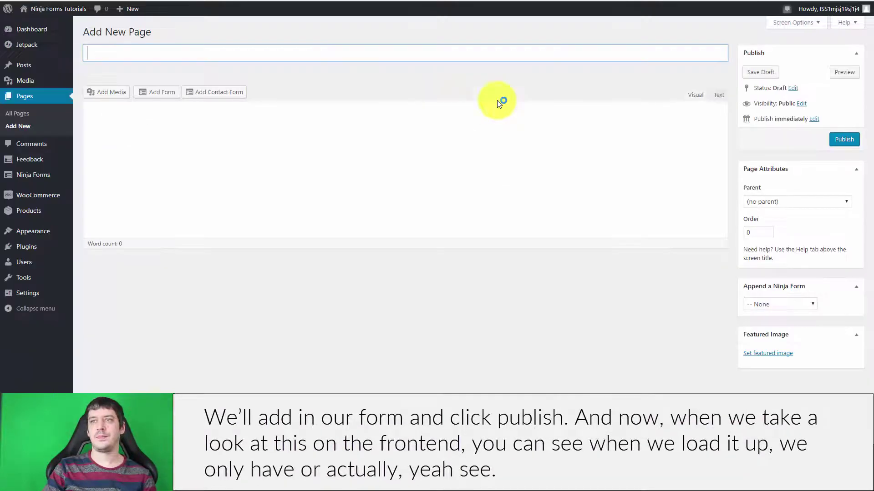
left_click(276, 51)
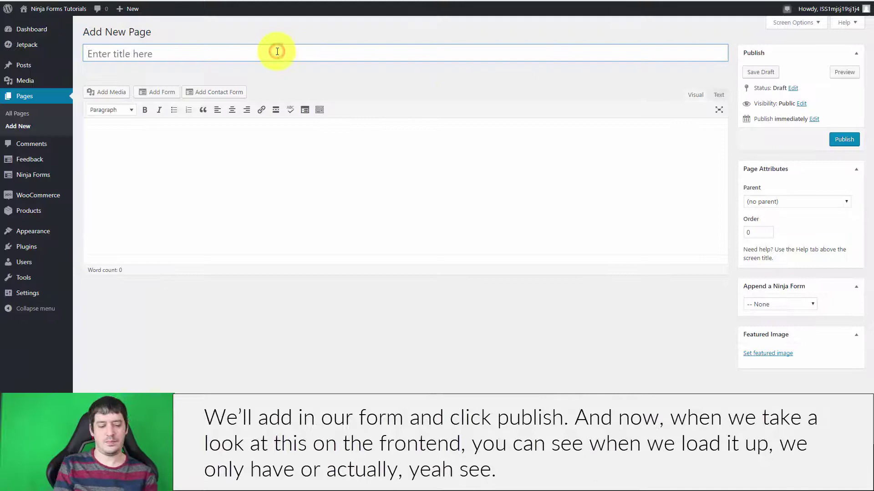
type("Ninja Forms Conditional")
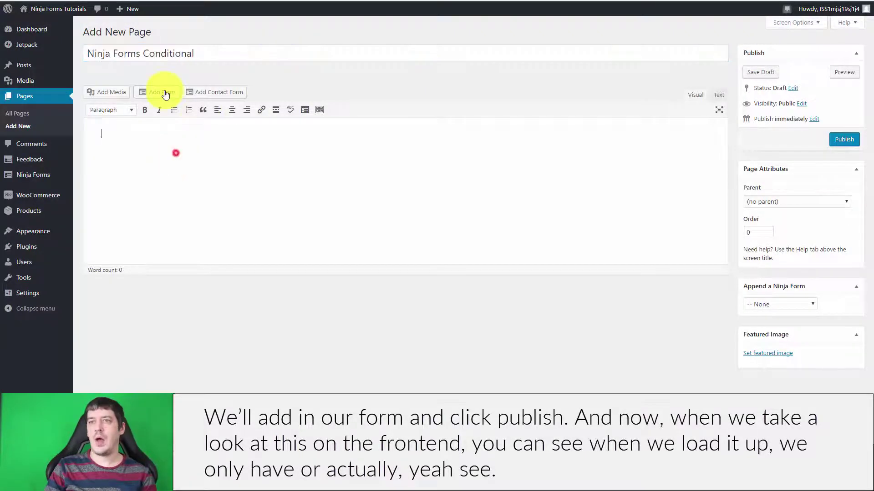
Insert the Conditional Logic form shortcode [ninja_form id=7] and publish the page
left_click(160, 92)
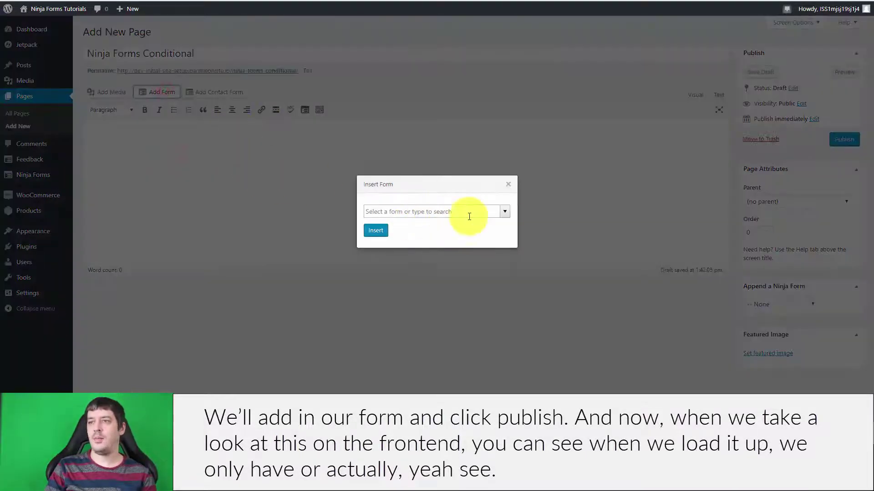
left_click(506, 212)
left_click(401, 274)
left_click(382, 231)
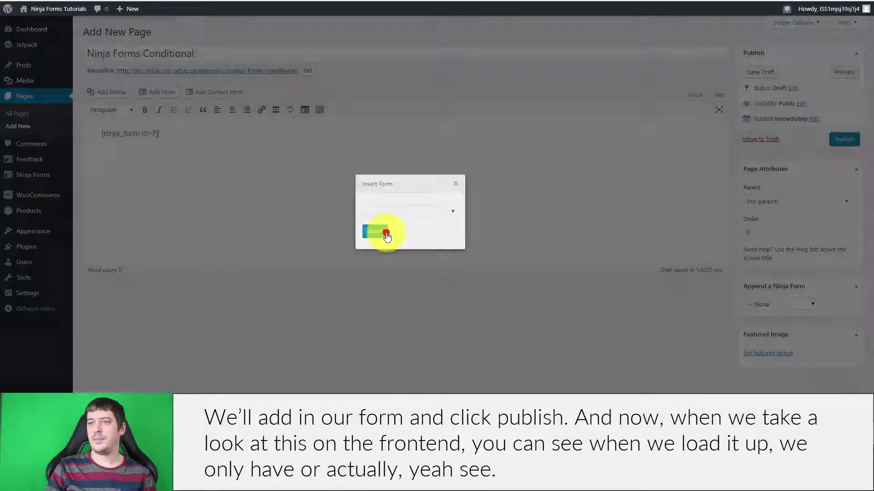
left_click(842, 139)
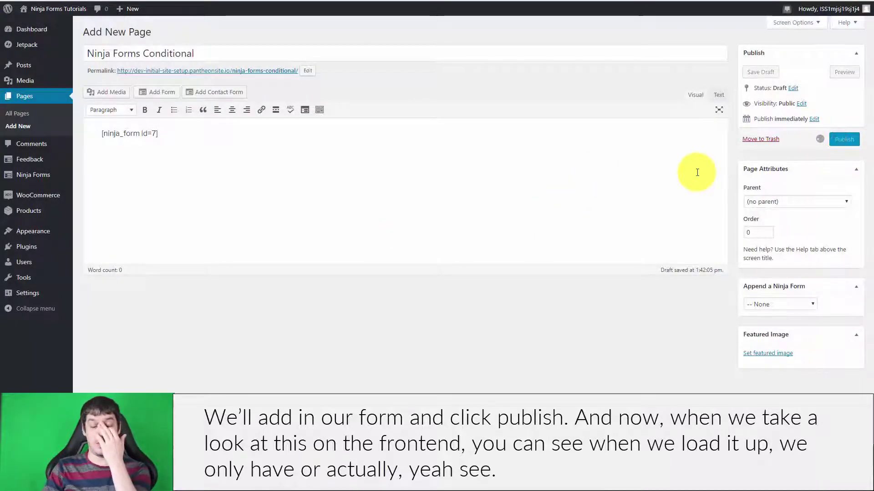
right_click(225, 97)
key("Escape")
On the live page, answer No to the dietary-needs question so the options stay hidden
left_click(230, 98)
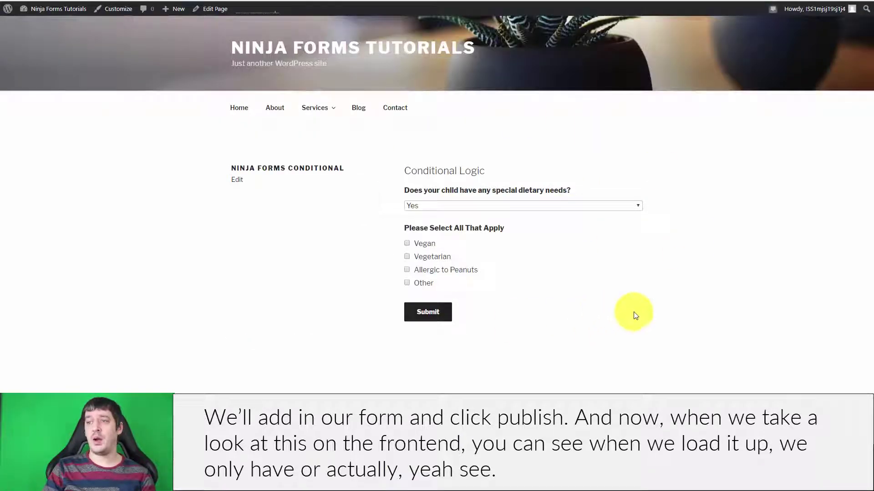
left_click(526, 208)
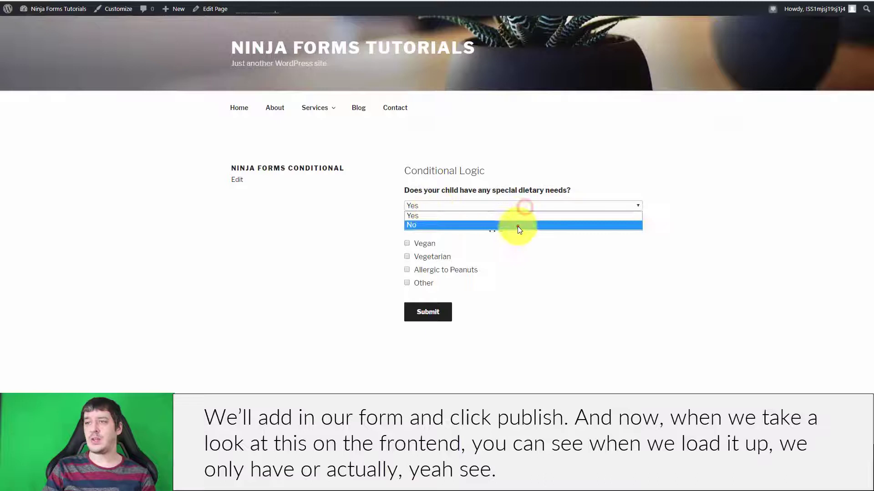
left_click(518, 225)
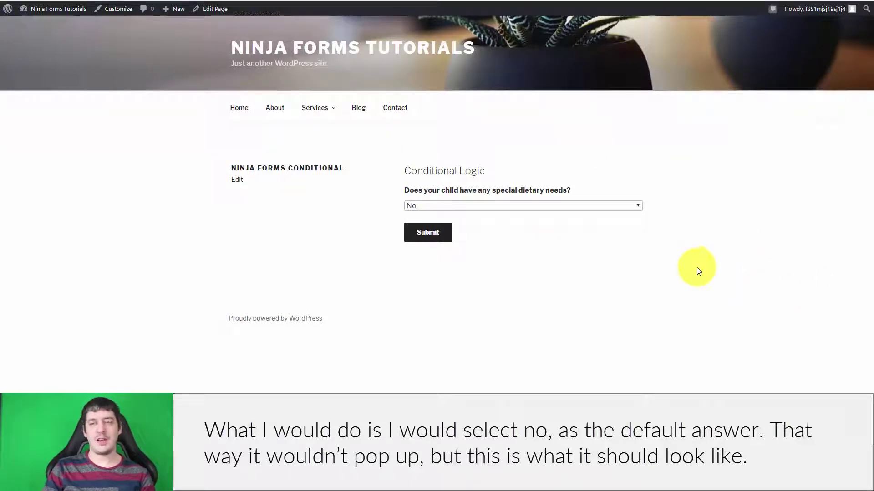
Answer Yes to reveal the dietary options, then tick Other to show the detail box
left_click(465, 206)
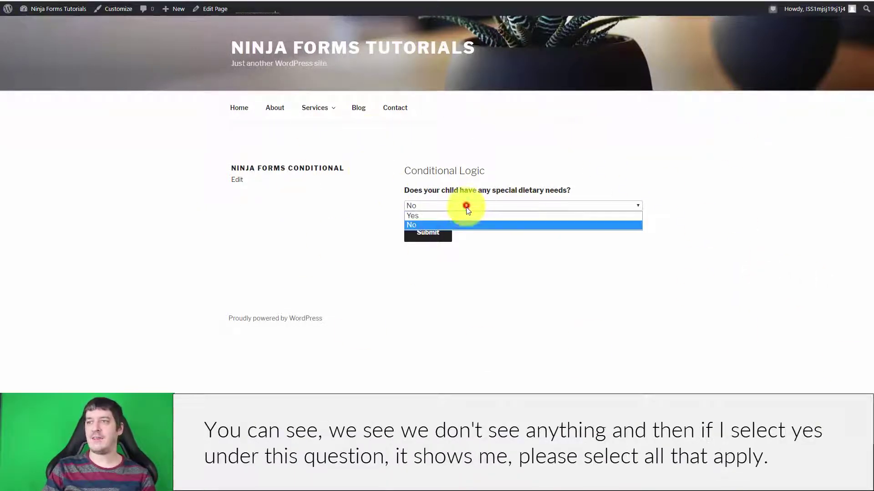
left_click(467, 216)
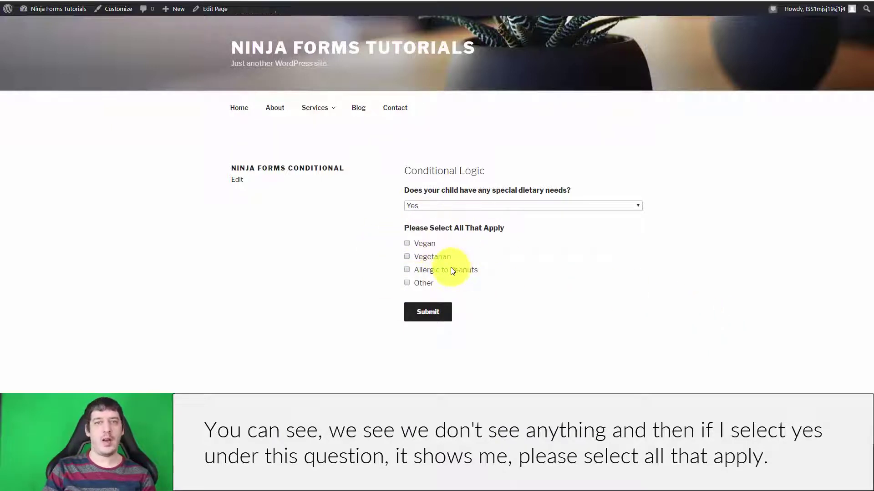
left_click(408, 283)
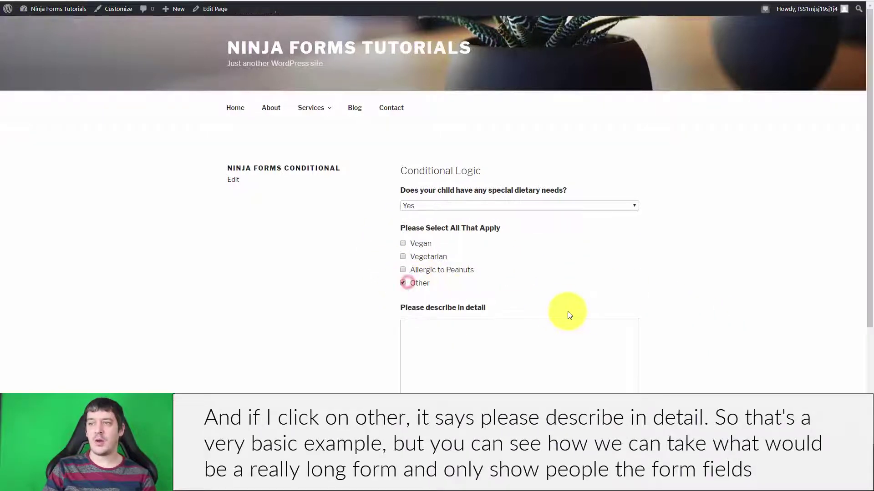
left_click(427, 343)
scroll(616, 305, "down", 2)
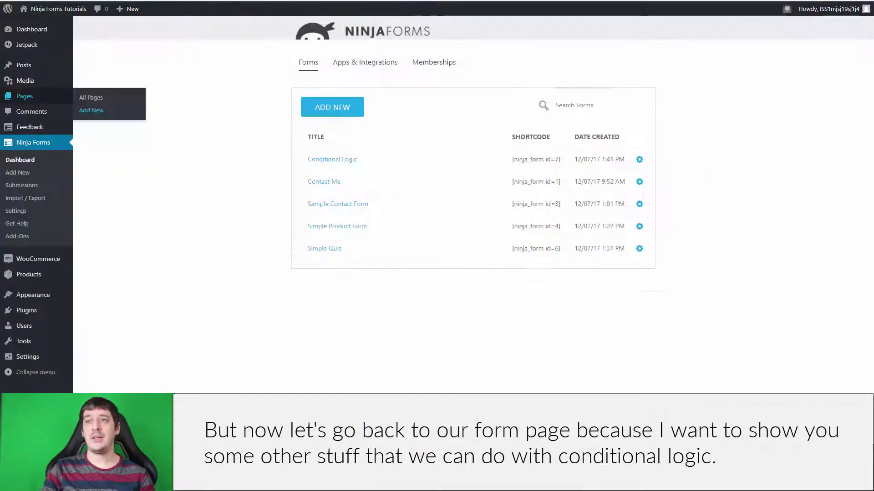
Open the Conditional Logic form from the Ninja Forms dashboard in the builder
left_click(338, 160)
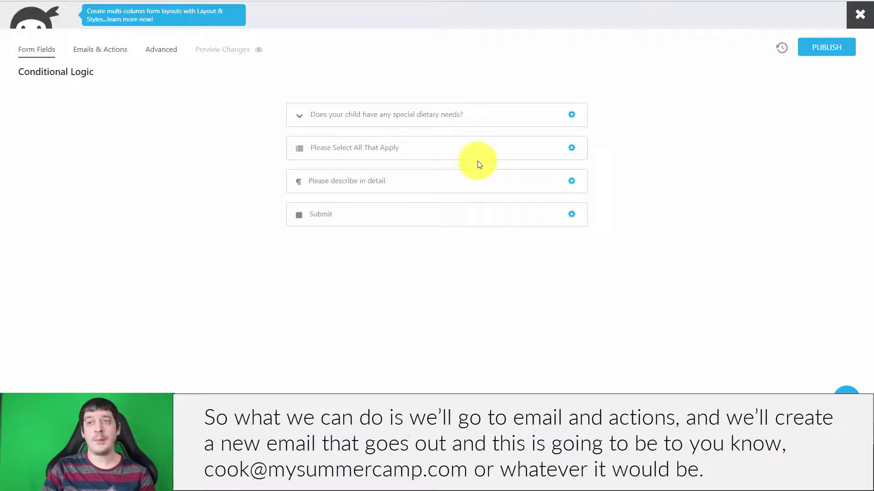
Add a new Email action addressed to the cook and expand its conditional logic
left_click(112, 53)
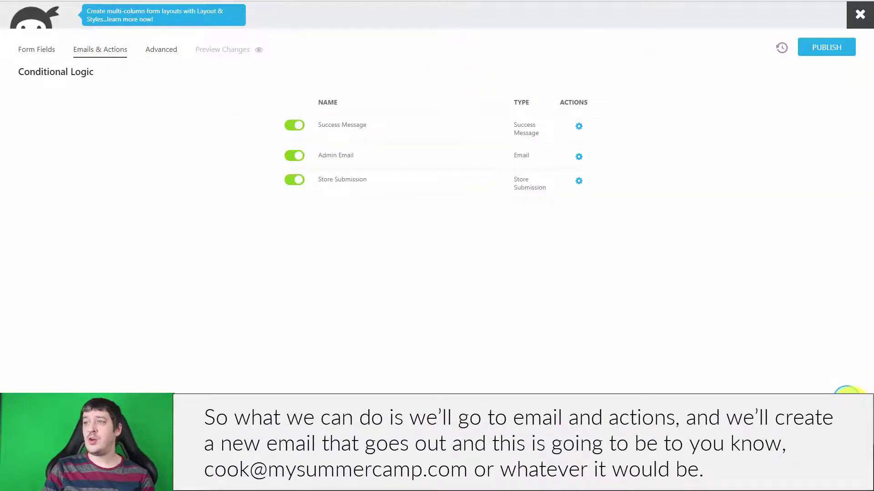
left_click(846, 392)
left_click(640, 86)
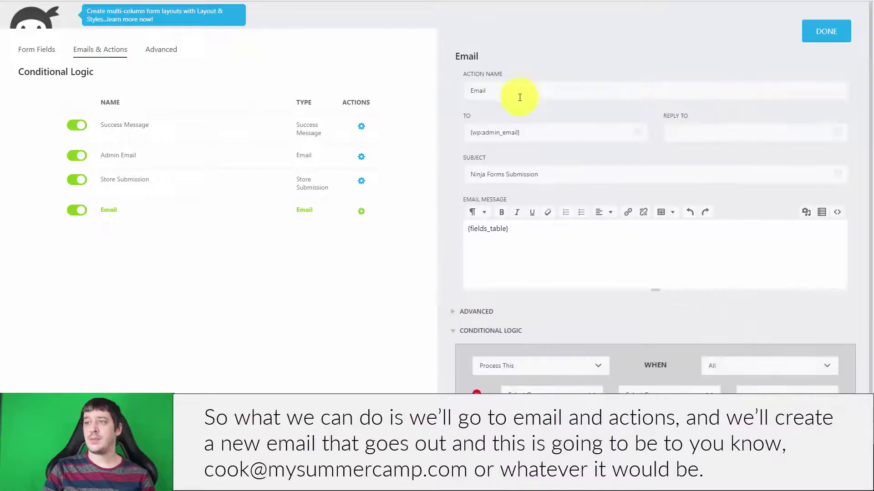
left_click(552, 133)
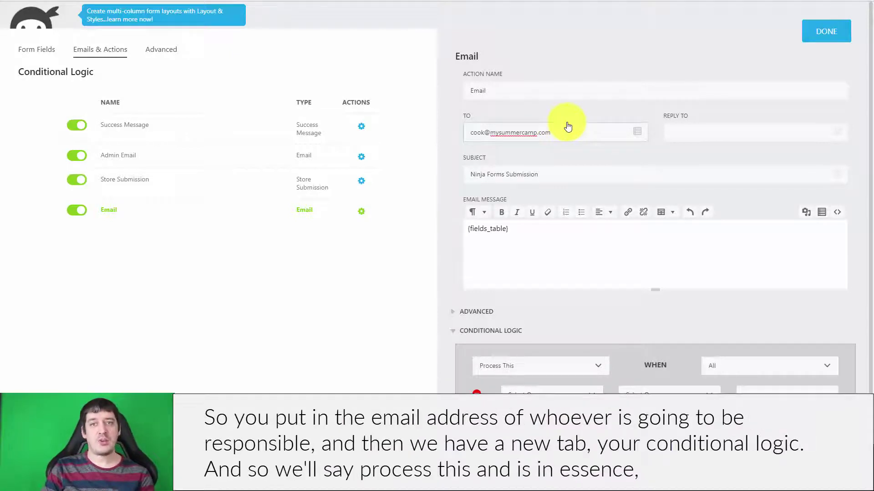
scroll(663, 240, "down", 1)
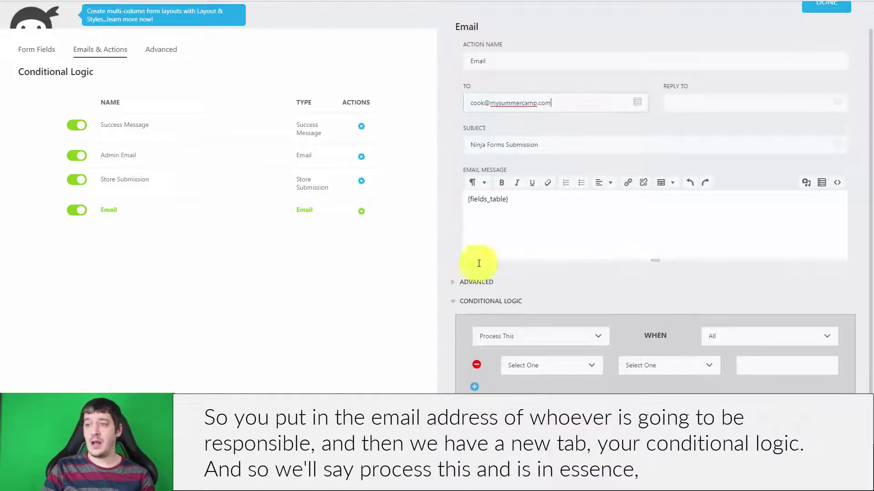
left_click(473, 302)
left_click(520, 303)
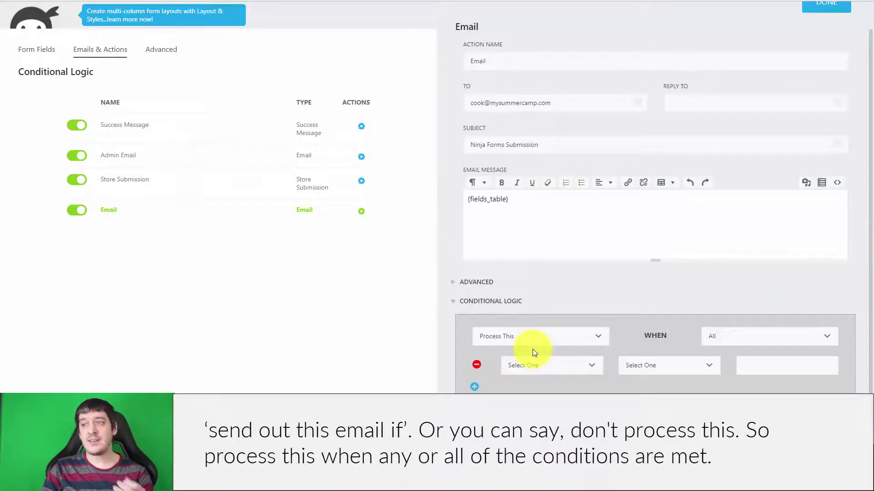
Set the email's rule to Process This when All conditions match
left_click(550, 336)
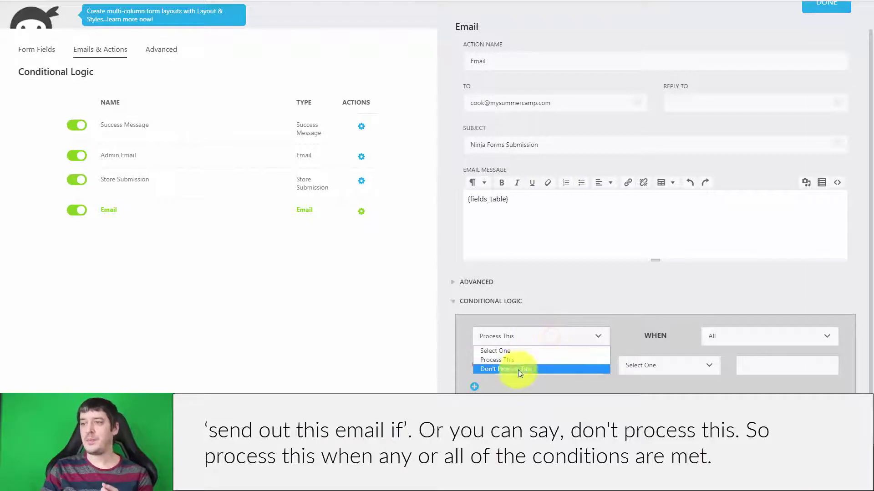
left_click(548, 360)
left_click(501, 339)
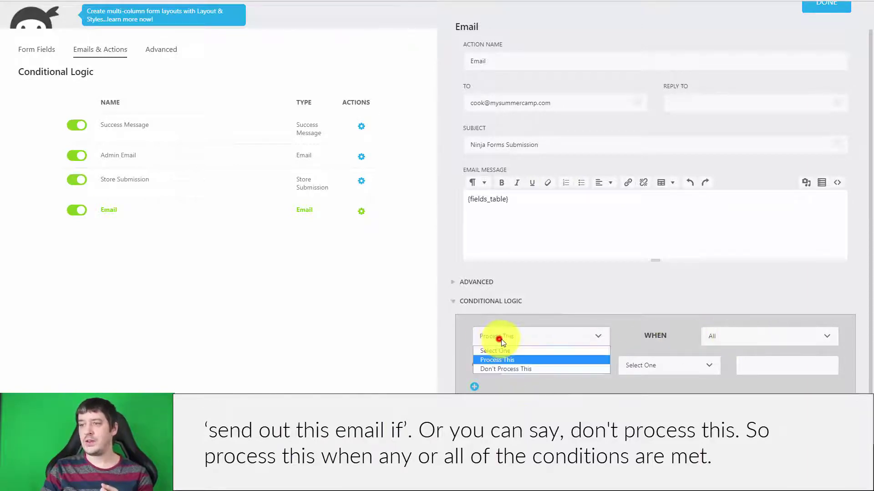
left_click(507, 369)
left_click(778, 338)
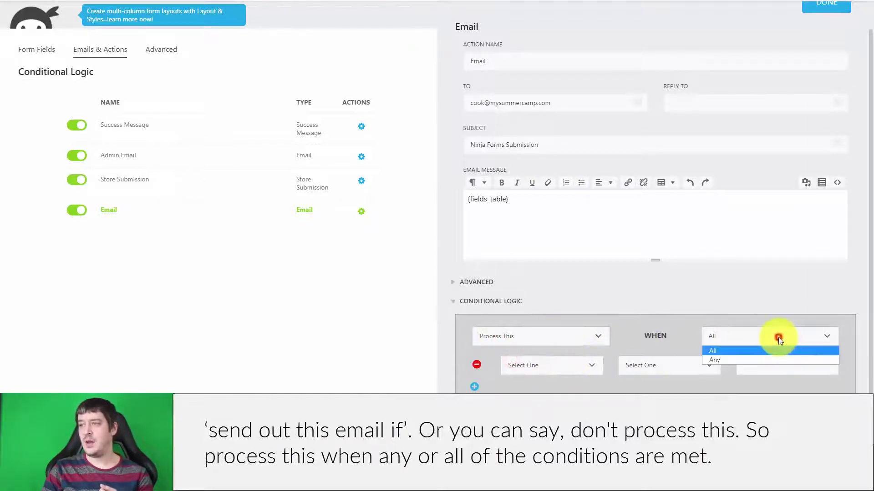
left_click(763, 342)
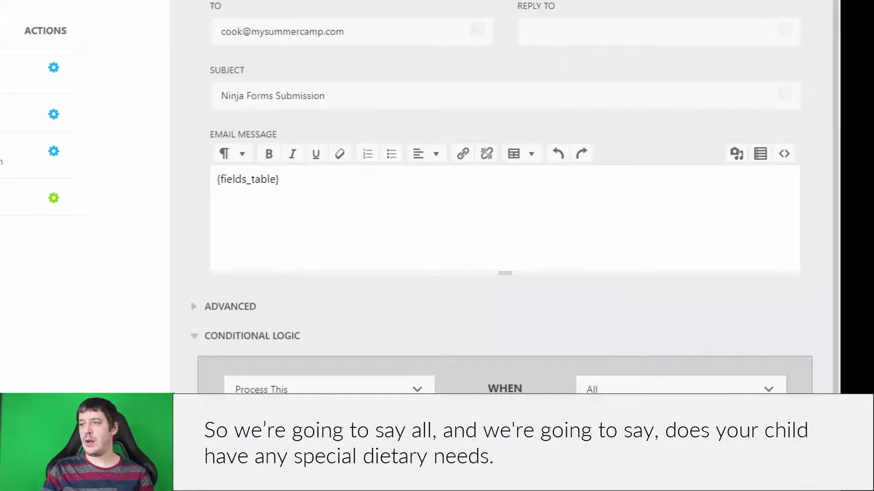
Add the condition: Does Your Child Have Any Special Dietary Needs Has Selected Yes
left_click(359, 351)
left_click(419, 326)
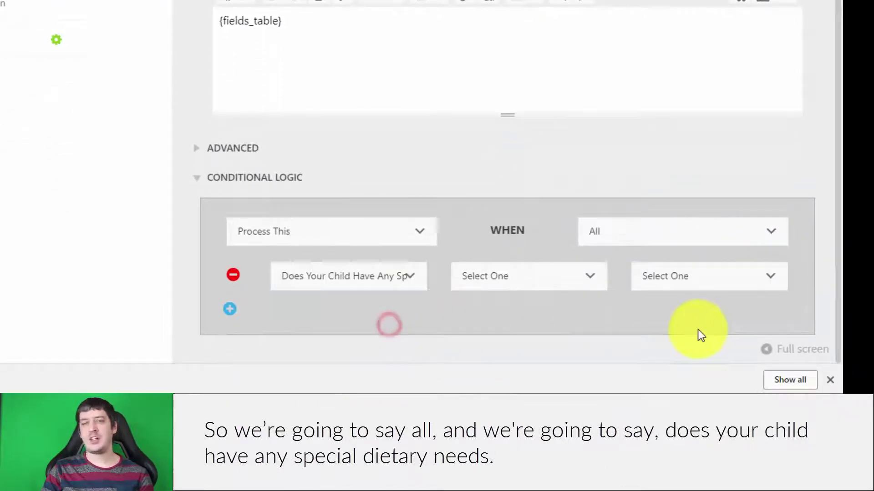
left_click(510, 276)
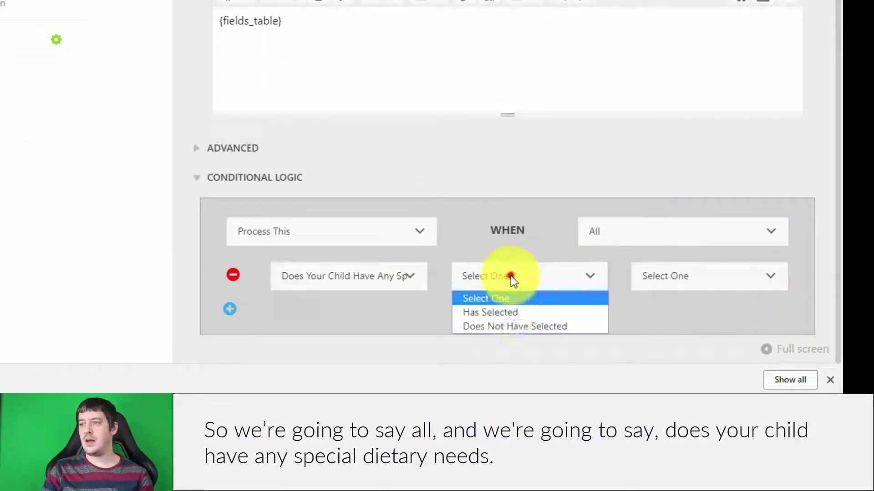
left_click(508, 312)
left_click(688, 273)
left_click(684, 309)
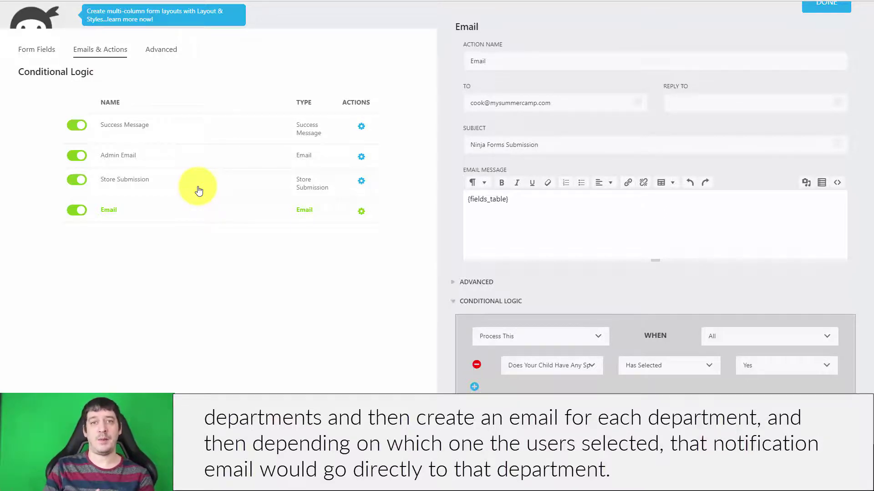
Finish the cook Email action and open the Simple Quiz form in the builder
scroll(728, 100, "up", 1)
left_click(827, 33)
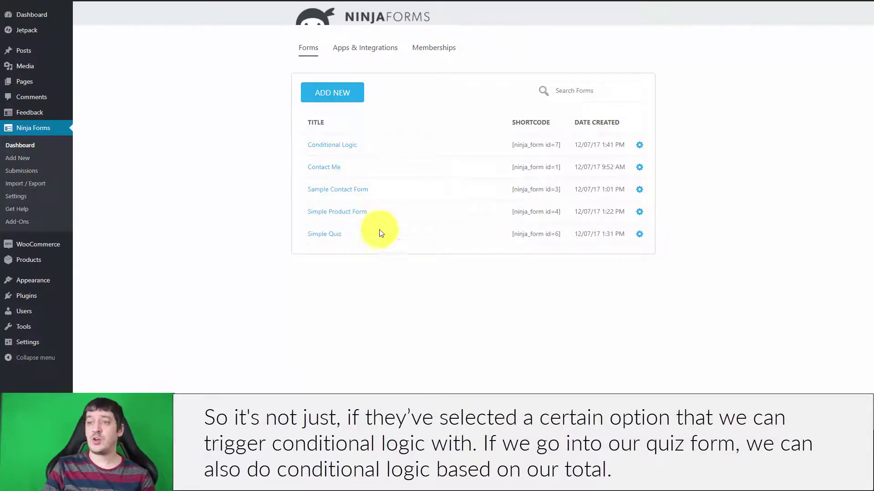
left_click(319, 233)
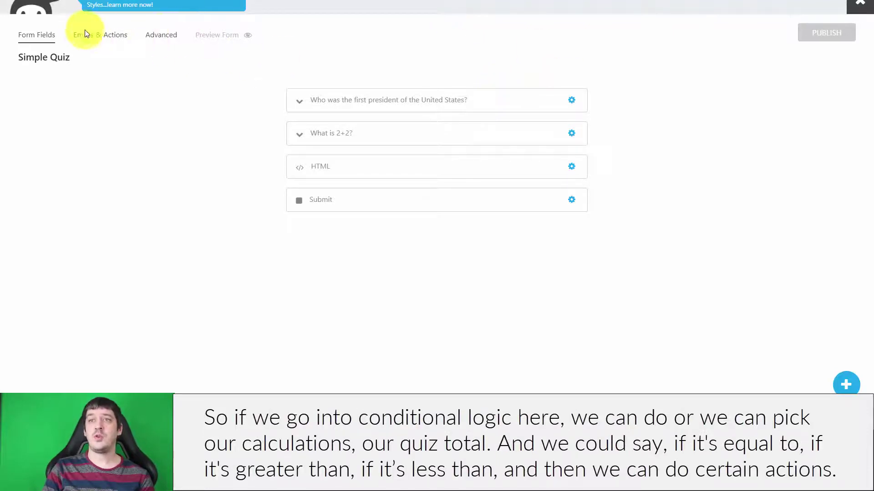
In the quiz's Advanced conditional logic, base a new condition on Quiz Total
left_click(111, 32)
left_click(157, 34)
left_click(308, 147)
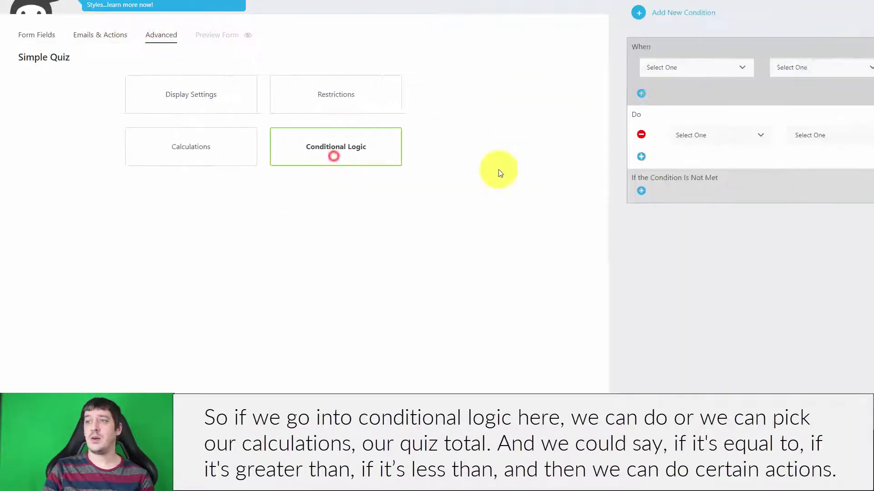
left_click(528, 68)
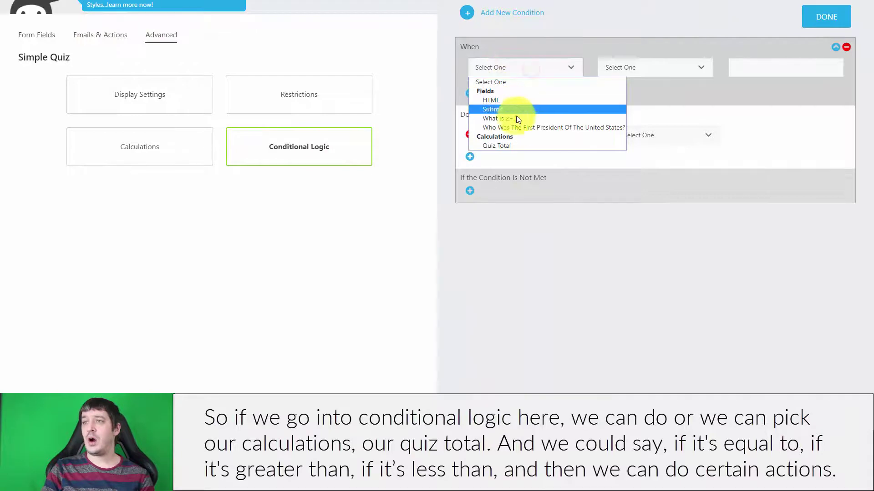
left_click(501, 146)
left_click(696, 69)
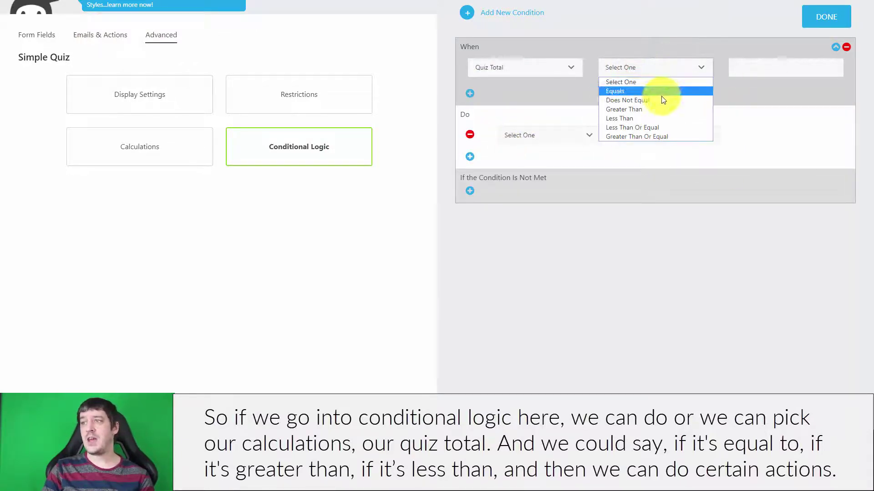